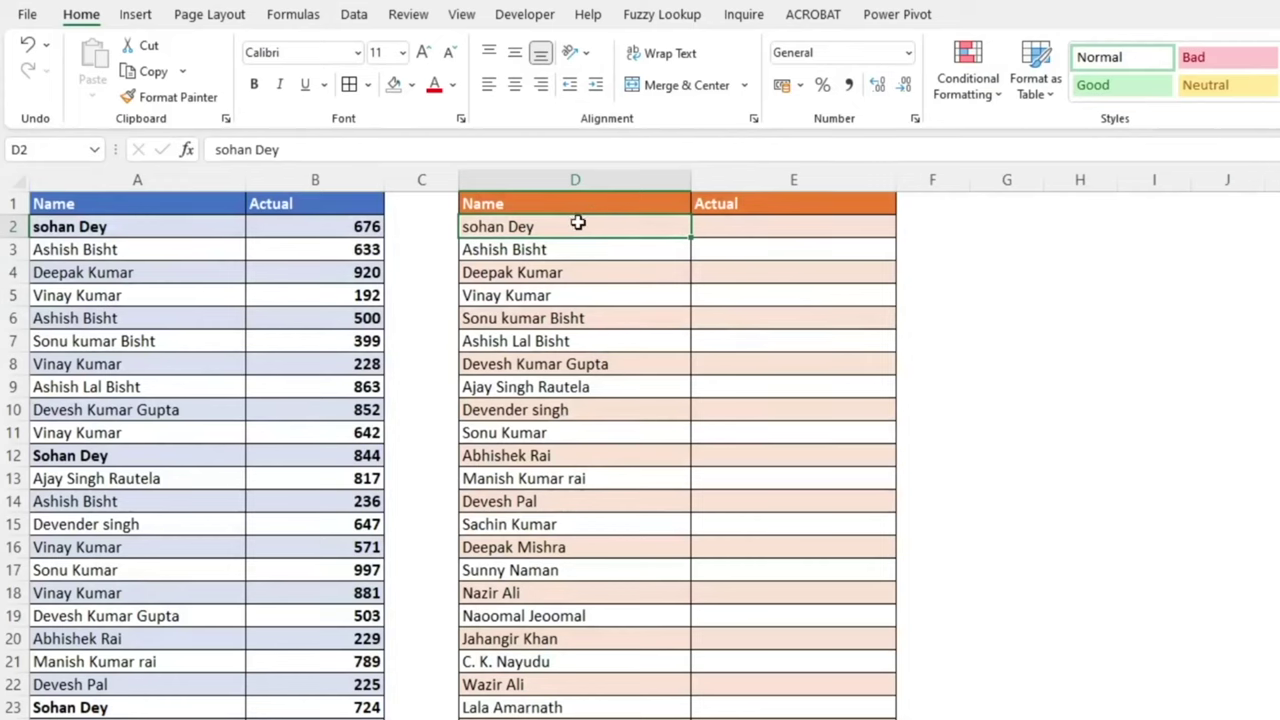
{"action": "left_click_drag", "start_coordinate": [452, 217], "coordinate": [555, 243]}
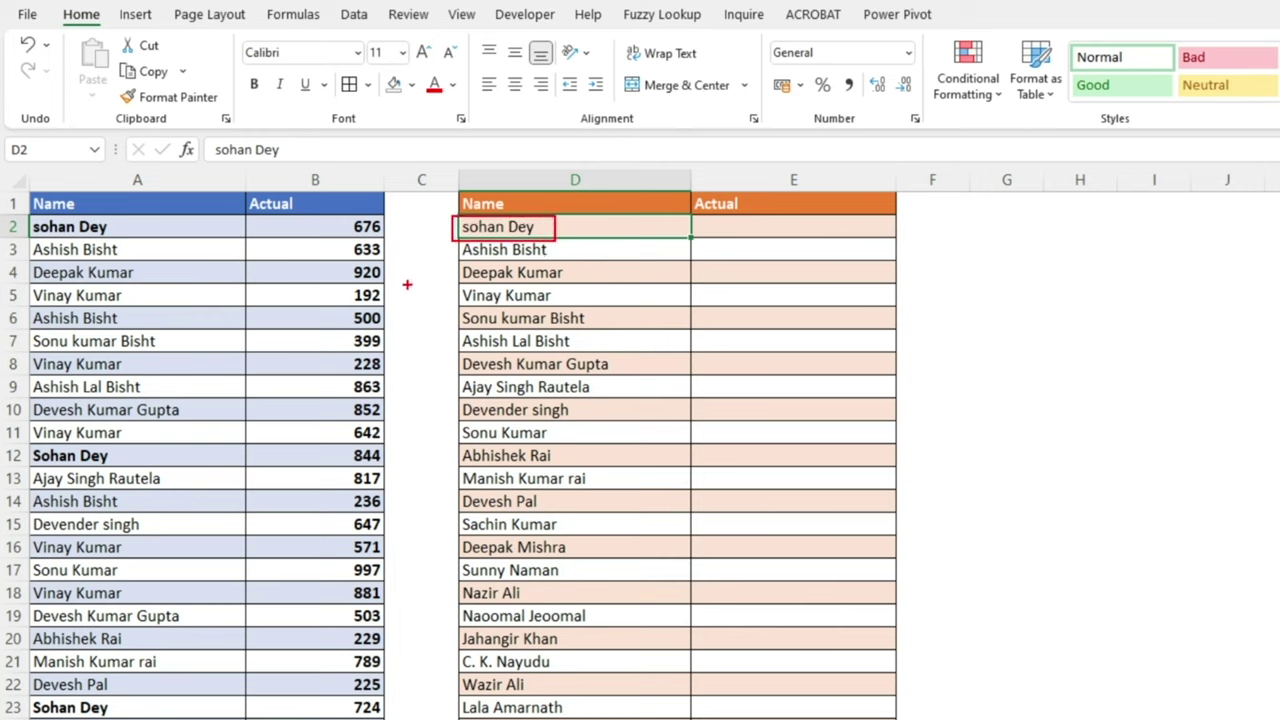
{"action": "left_click_drag", "start_coordinate": [694, 220], "coordinate": [900, 248]}
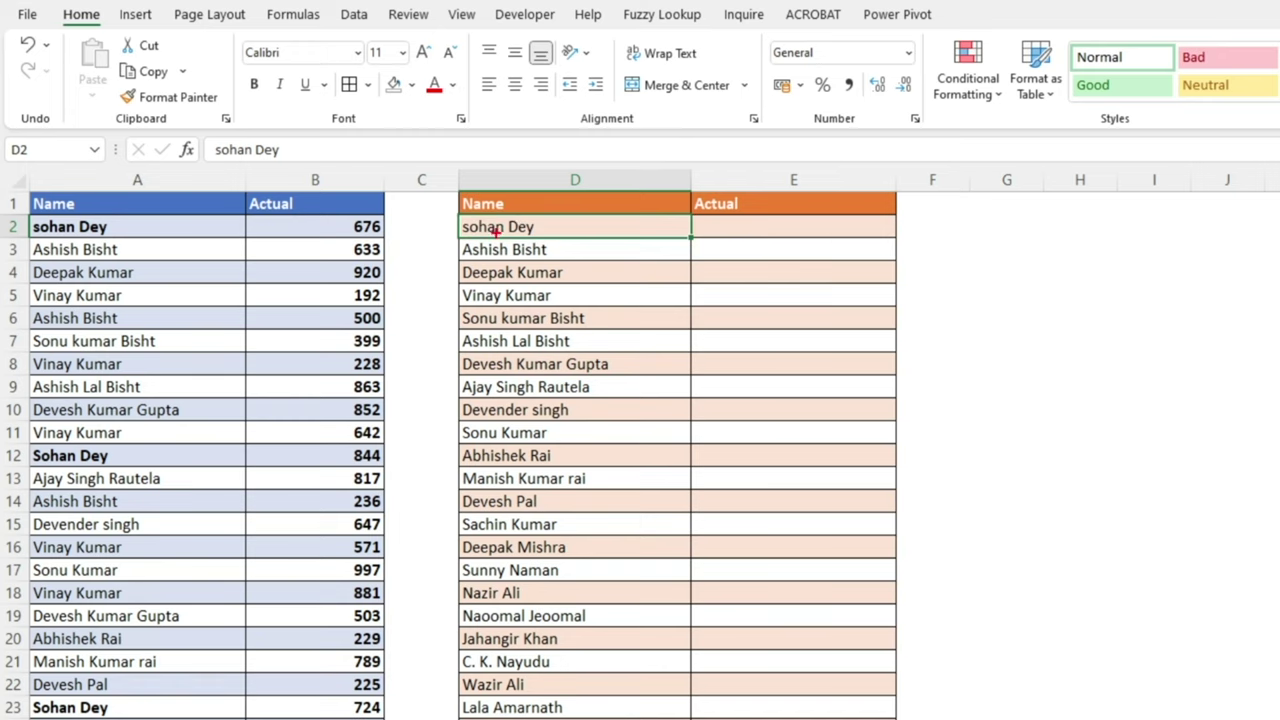
{"action": "left_click_drag", "start_coordinate": [456, 213], "coordinate": [569, 238]}
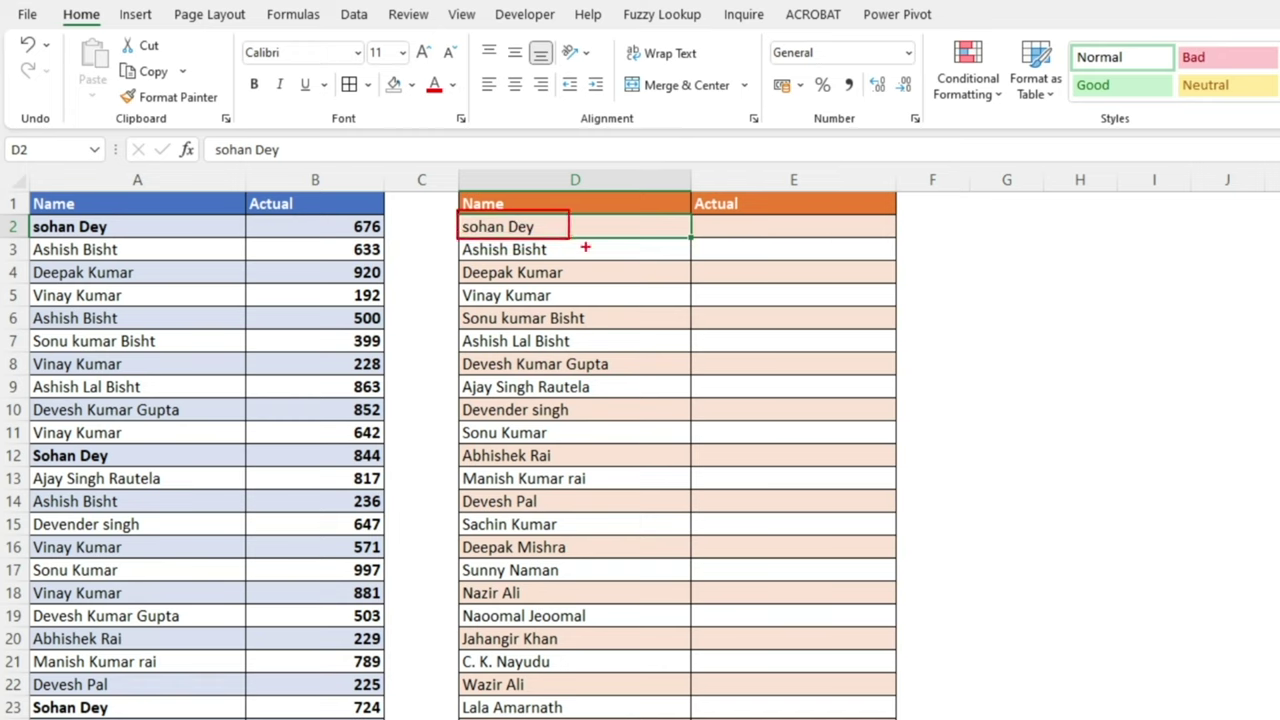
{"action": "left_click_drag", "start_coordinate": [597, 157], "coordinate": [546, 221]}
{"action": "left_click_drag", "start_coordinate": [31, 213], "coordinate": [153, 237]}
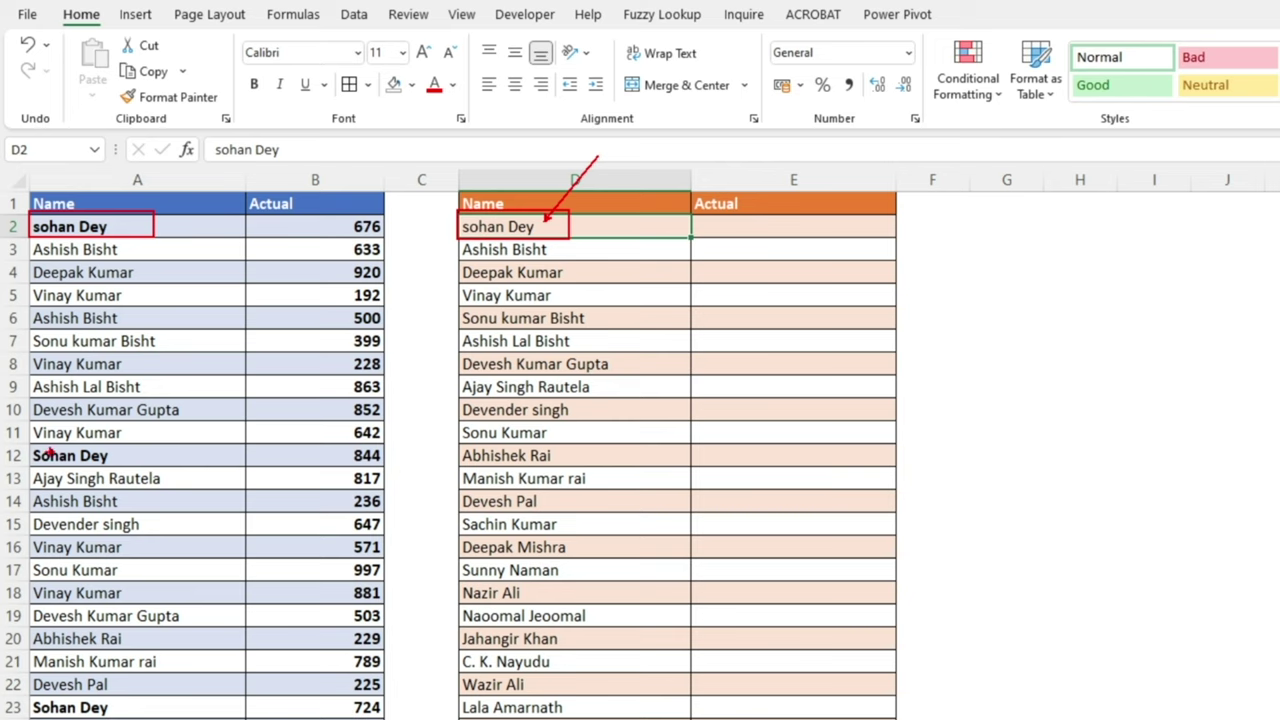
{"action": "left_click_drag", "start_coordinate": [20, 443], "coordinate": [121, 464]}
{"action": "left_click_drag", "start_coordinate": [26, 694], "coordinate": [143, 719]}
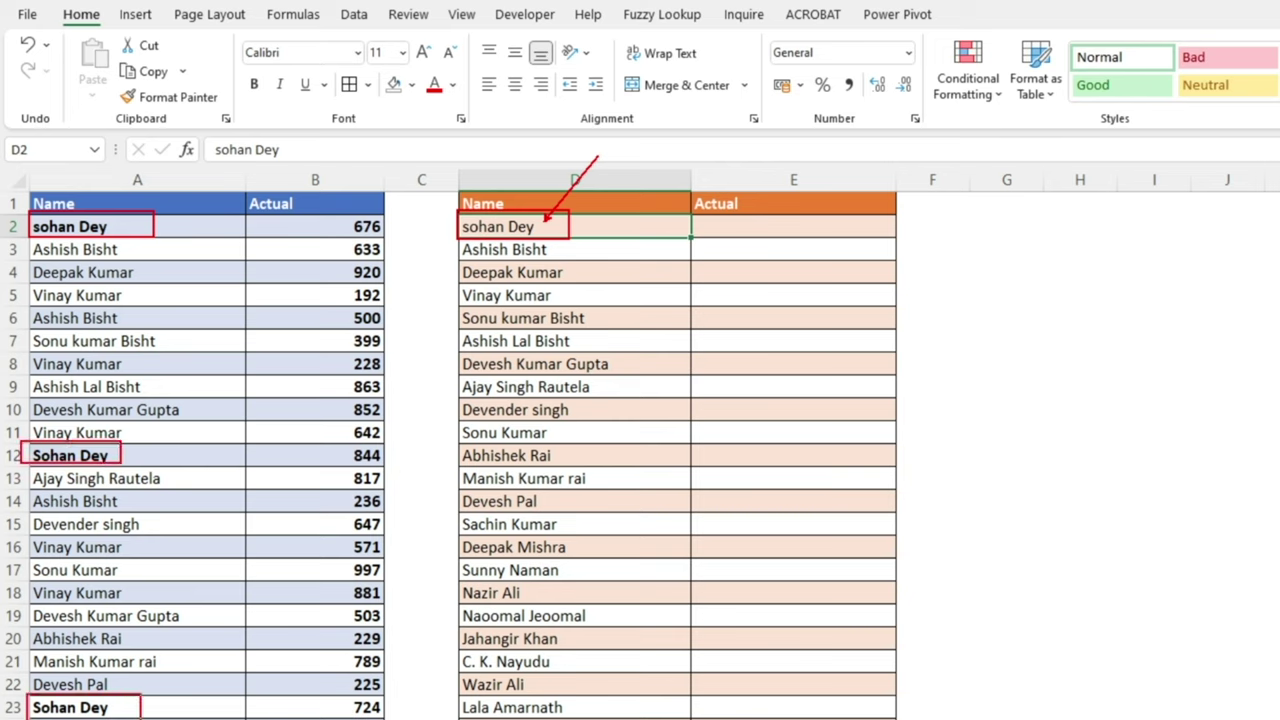
{"action": "left_click_drag", "start_coordinate": [338, 696], "coordinate": [398, 719]}
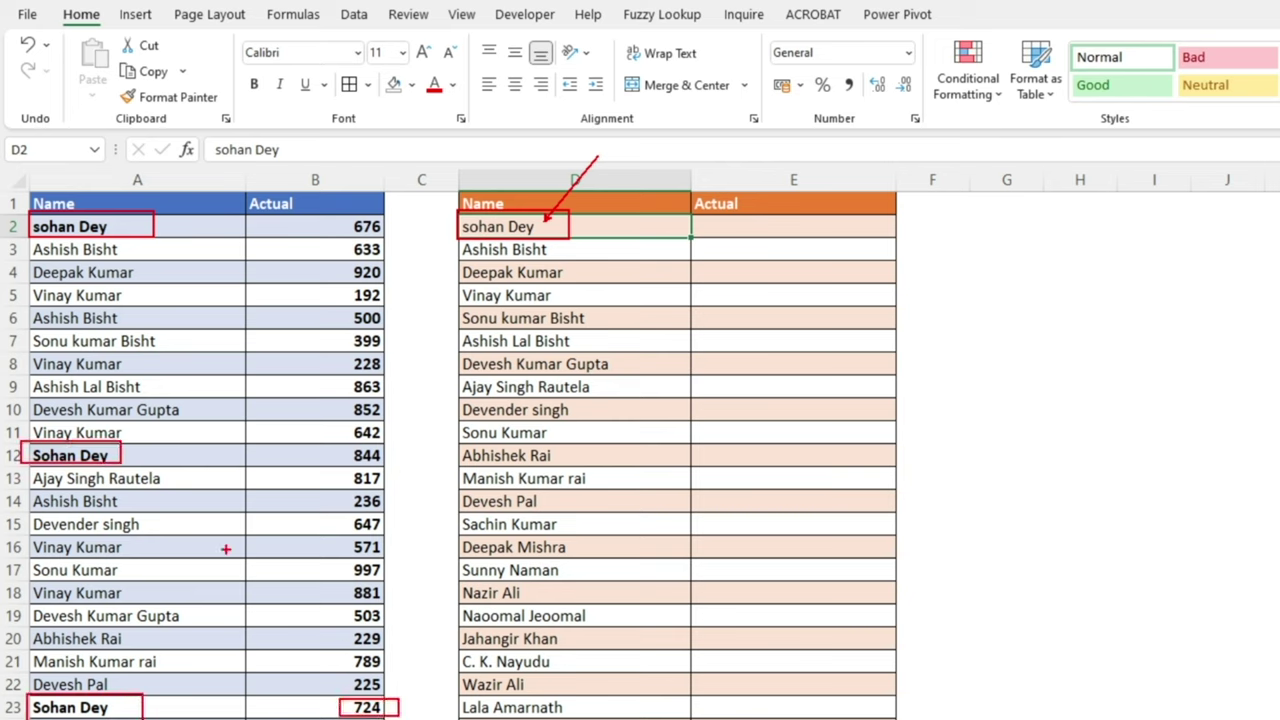
{"action": "left_click_drag", "start_coordinate": [341, 443], "coordinate": [391, 467]}
{"action": "left_click_drag", "start_coordinate": [339, 219], "coordinate": [396, 238]}
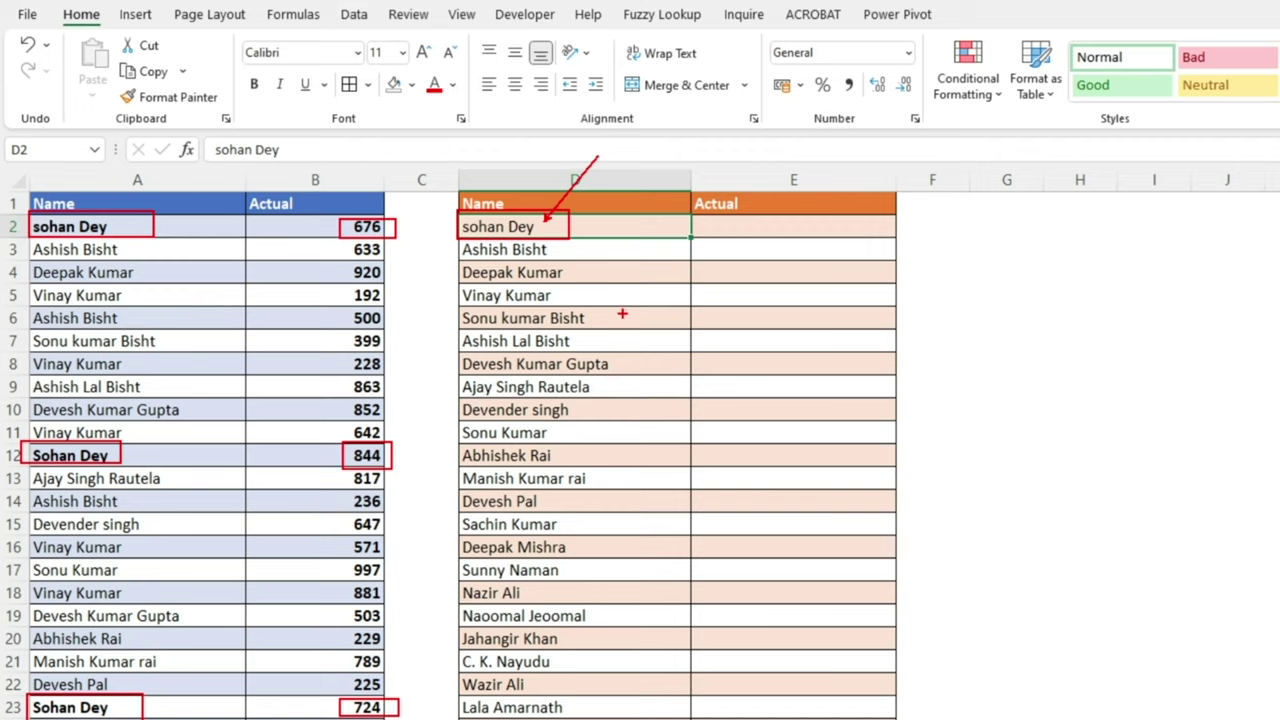
{"action": "key", "text": "Escape"}
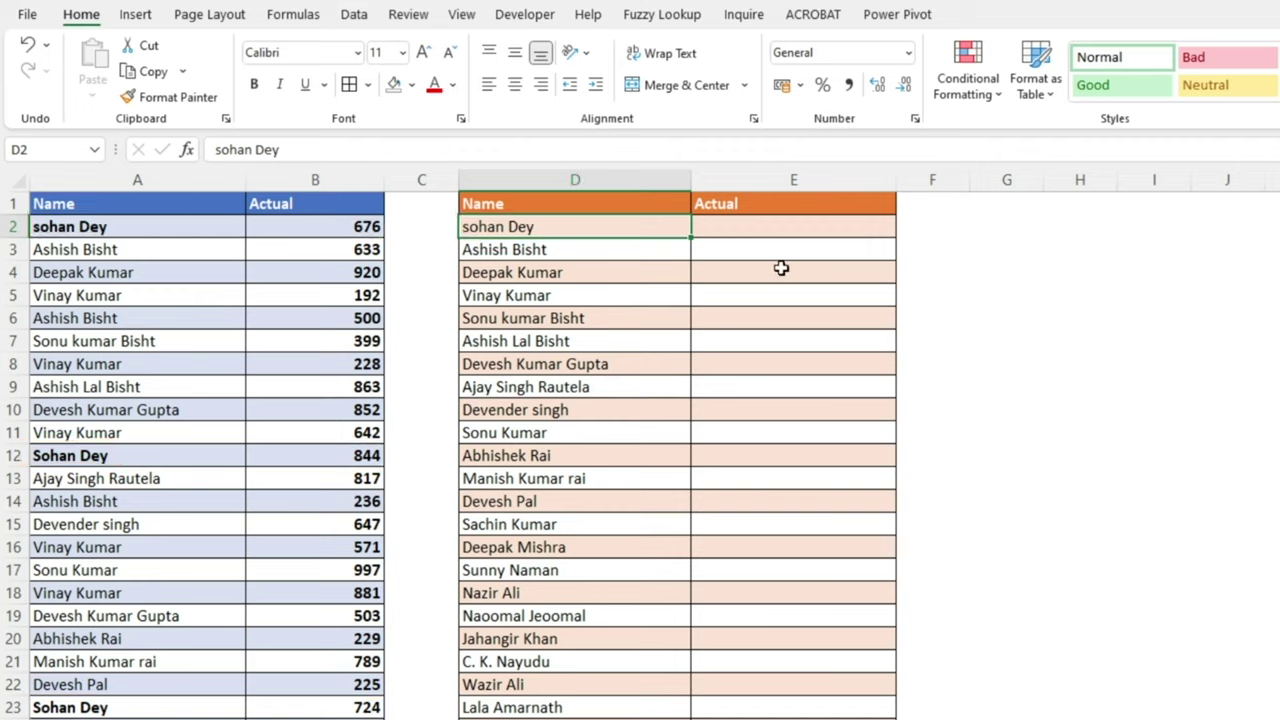
- Enter =XLOOKUP(D2,A:A,B:B) in E2 to fetch the first matching Actual value
{"action": "left_click", "coordinate": [784, 228]}
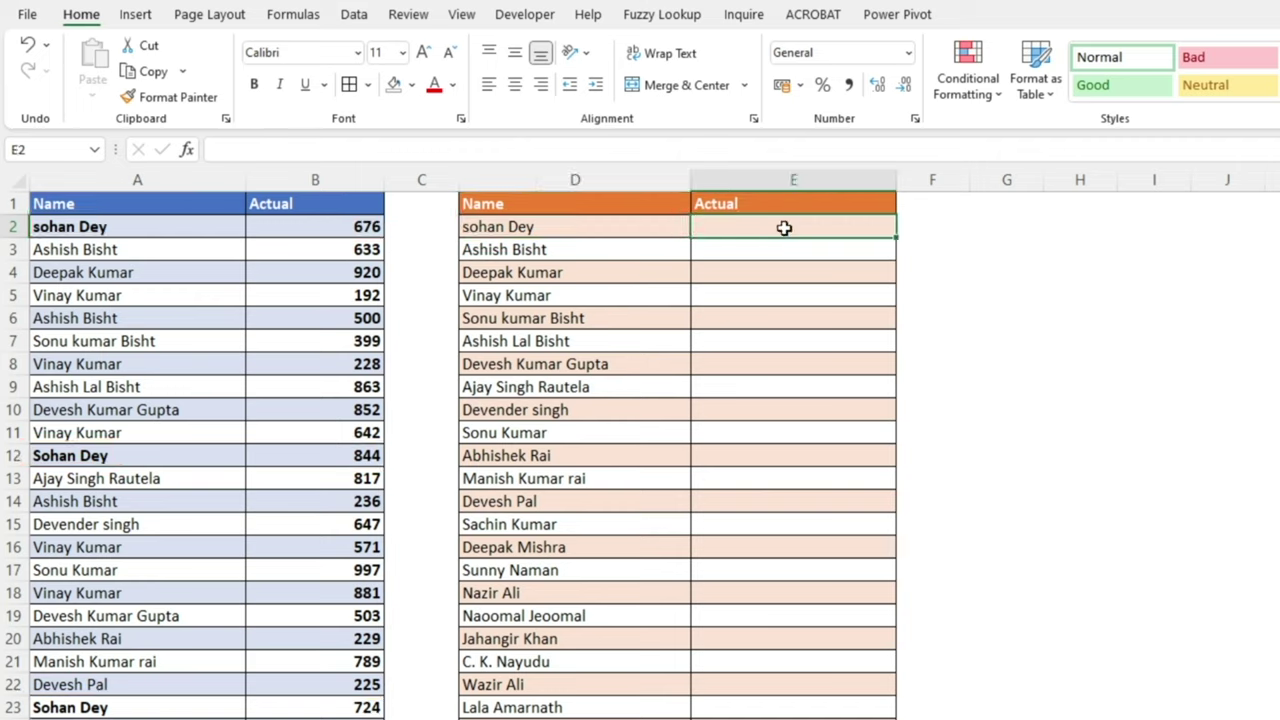
{"action": "type", "text": "=xl"}
{"action": "key", "text": "Tab"}
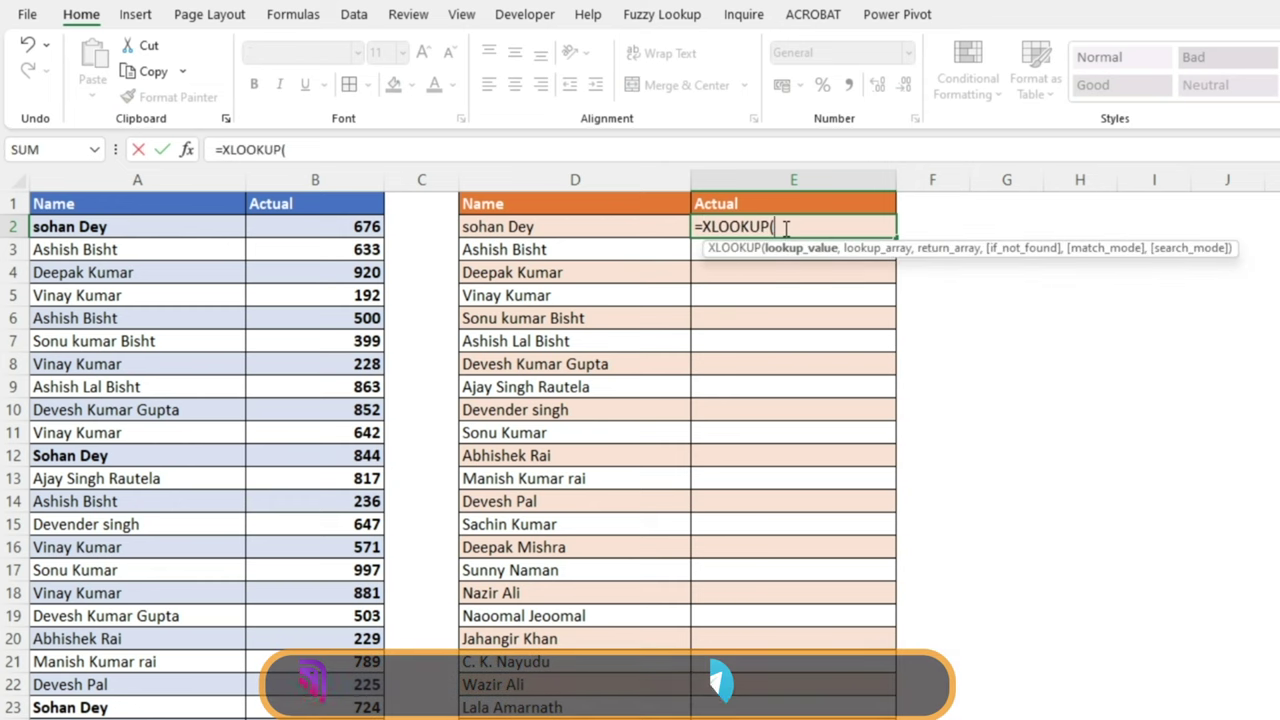
{"action": "left_click", "coordinate": [553, 228]}
{"action": "type", "text": ","}
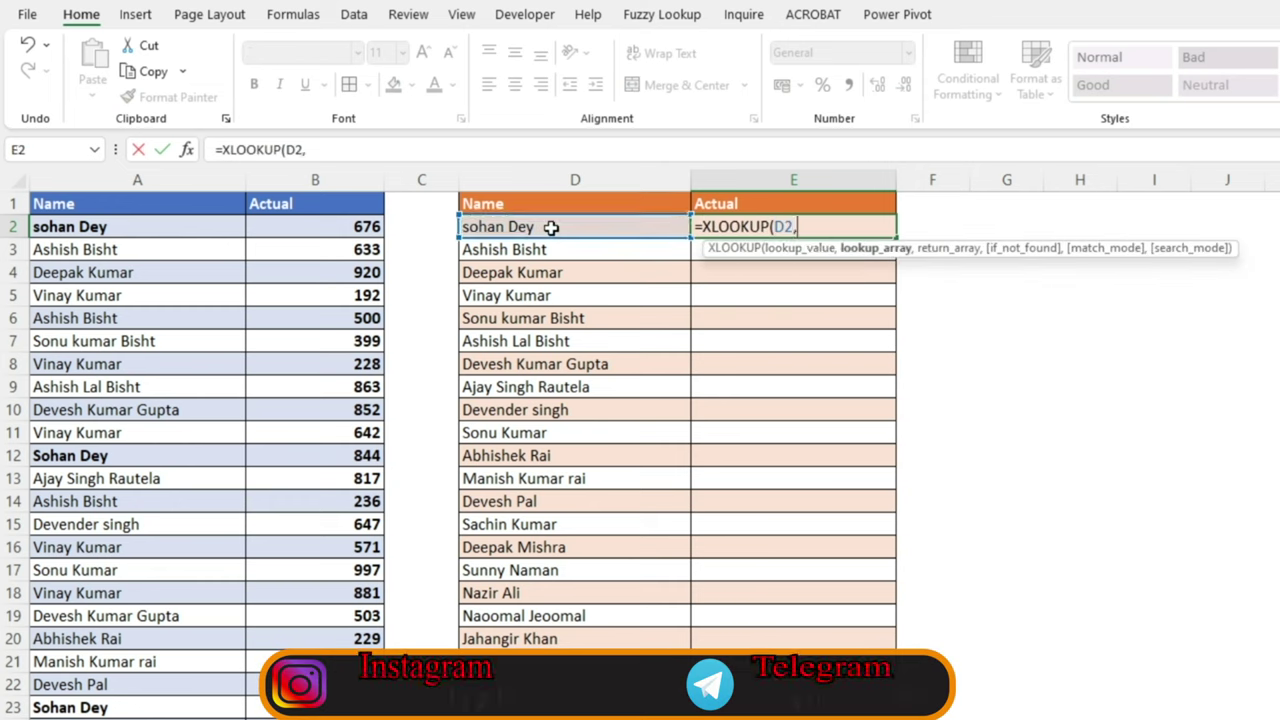
{"action": "left_click", "coordinate": [168, 178]}
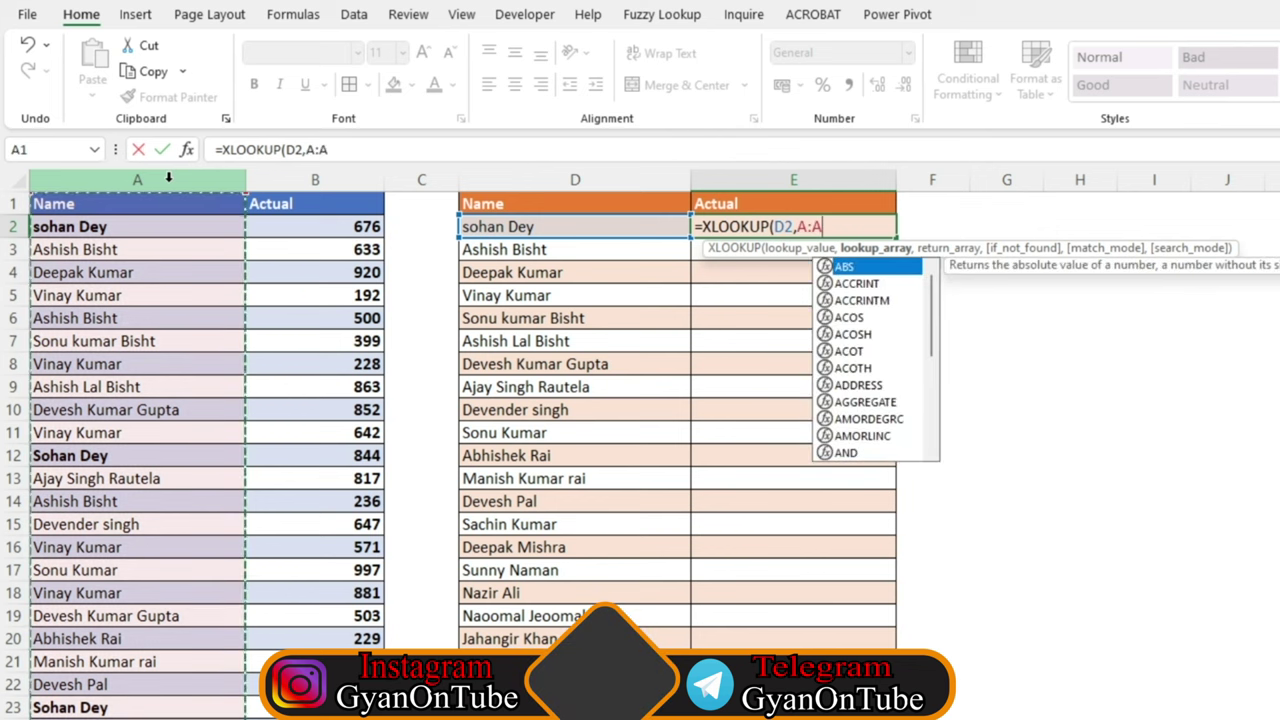
{"action": "type", "text": ","}
{"action": "left_click", "coordinate": [312, 178]}
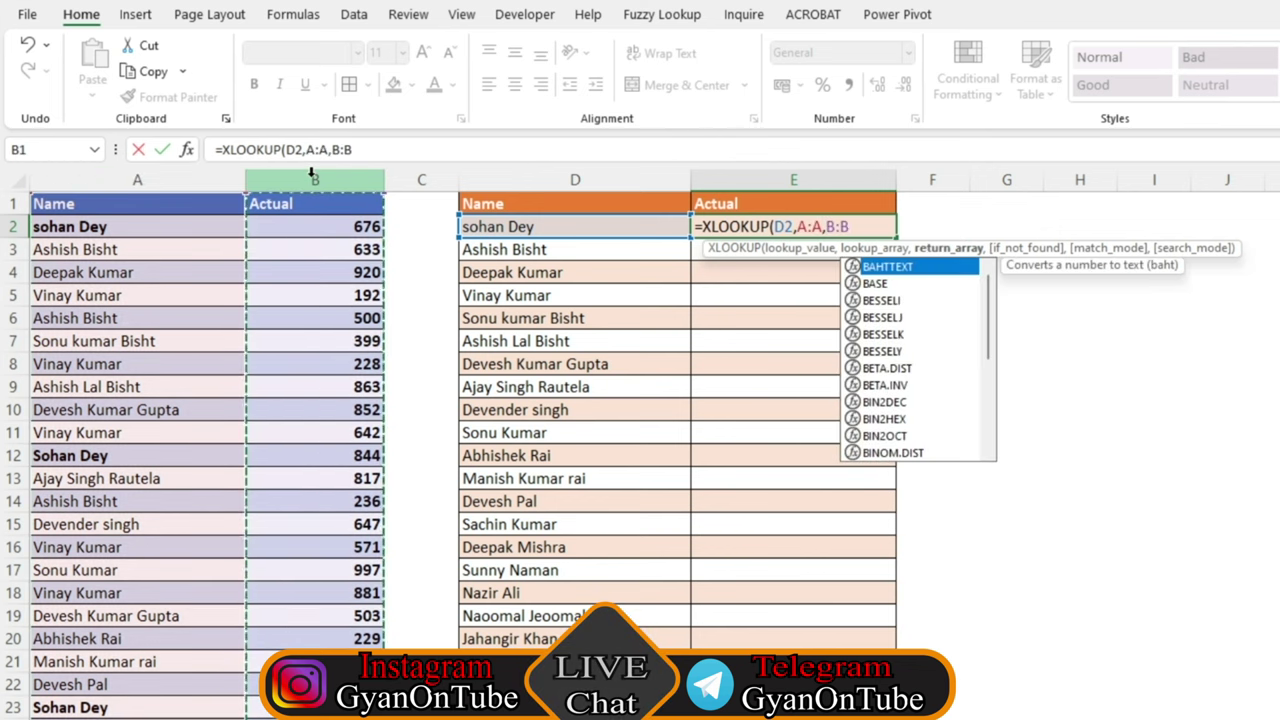
{"action": "key", "text": "Return"}
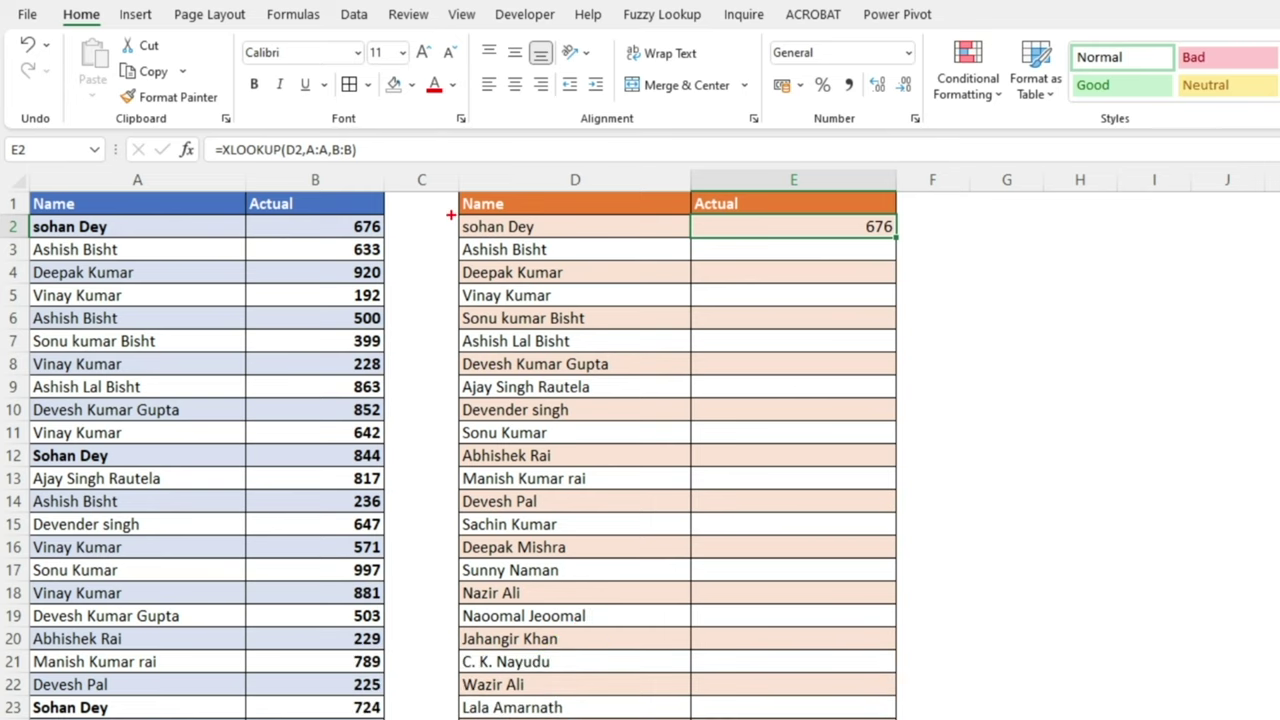
{"action": "left_click_drag", "start_coordinate": [451, 214], "coordinate": [577, 238]}
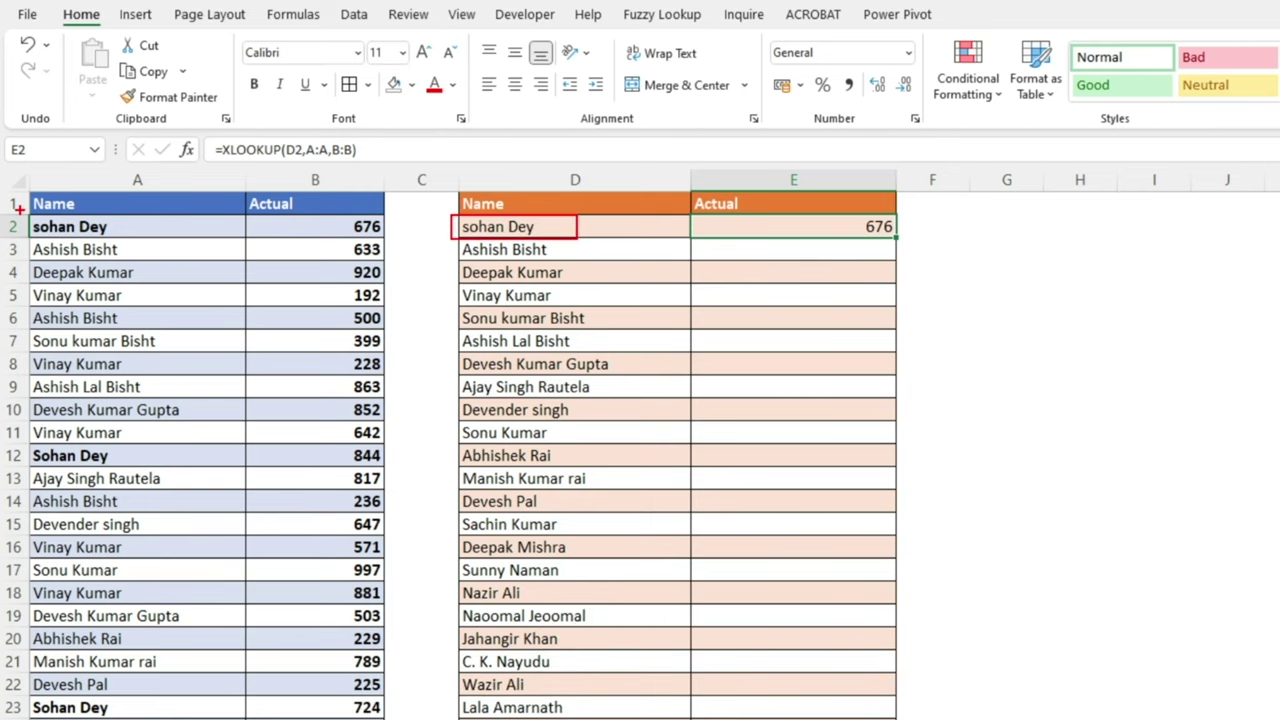
{"action": "left_click_drag", "start_coordinate": [19, 210], "coordinate": [159, 237]}
{"action": "left_click_drag", "start_coordinate": [330, 210], "coordinate": [402, 238]}
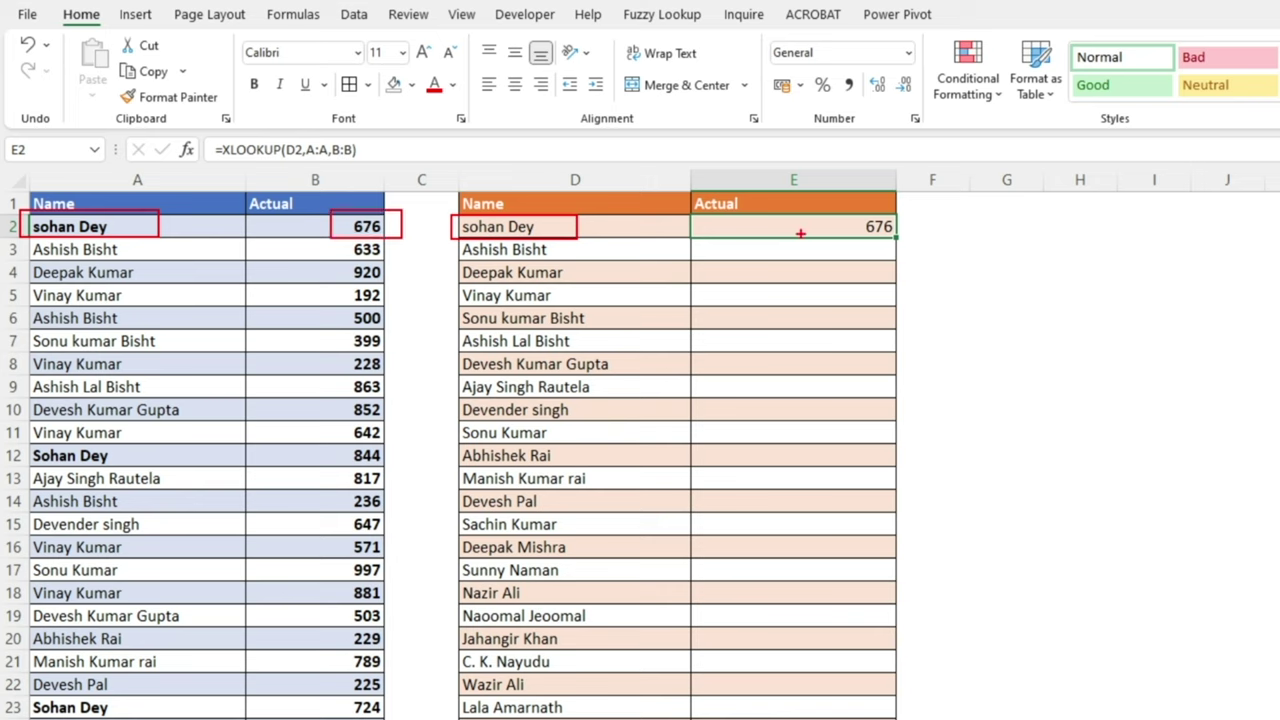
{"action": "left_click_drag", "start_coordinate": [792, 226], "coordinate": [420, 226]}
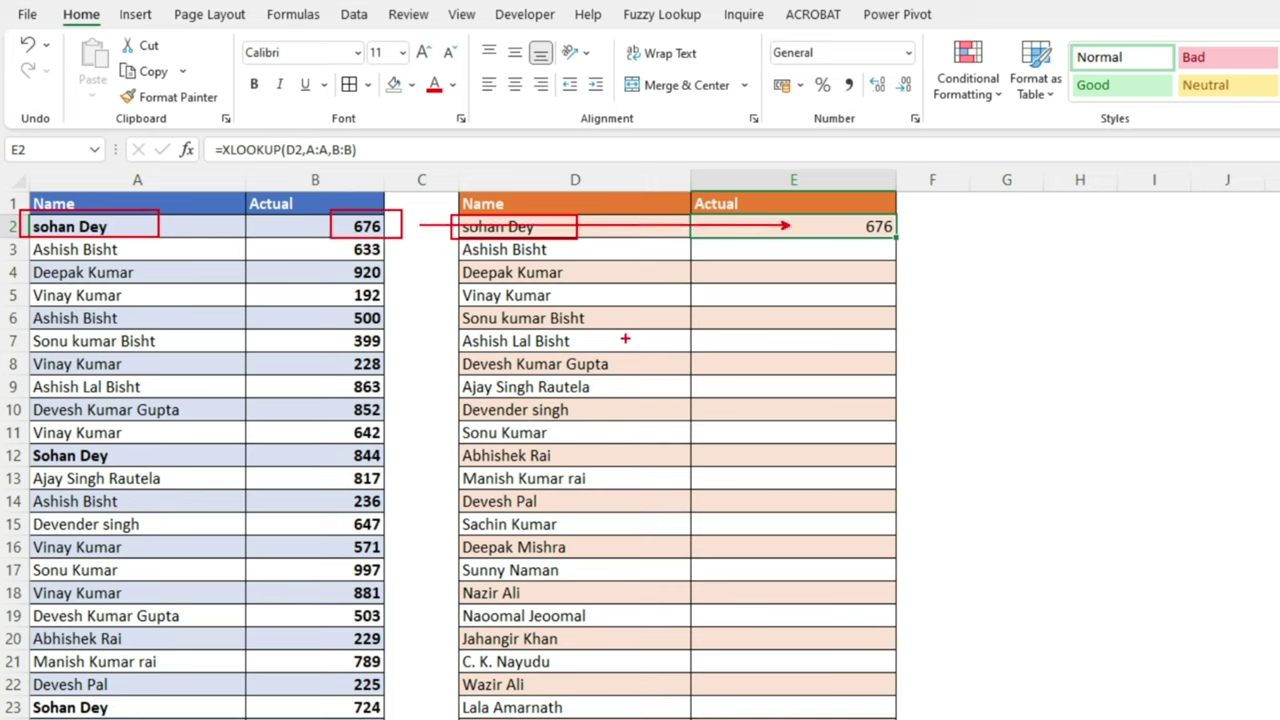
{"action": "key", "text": "Escape"}
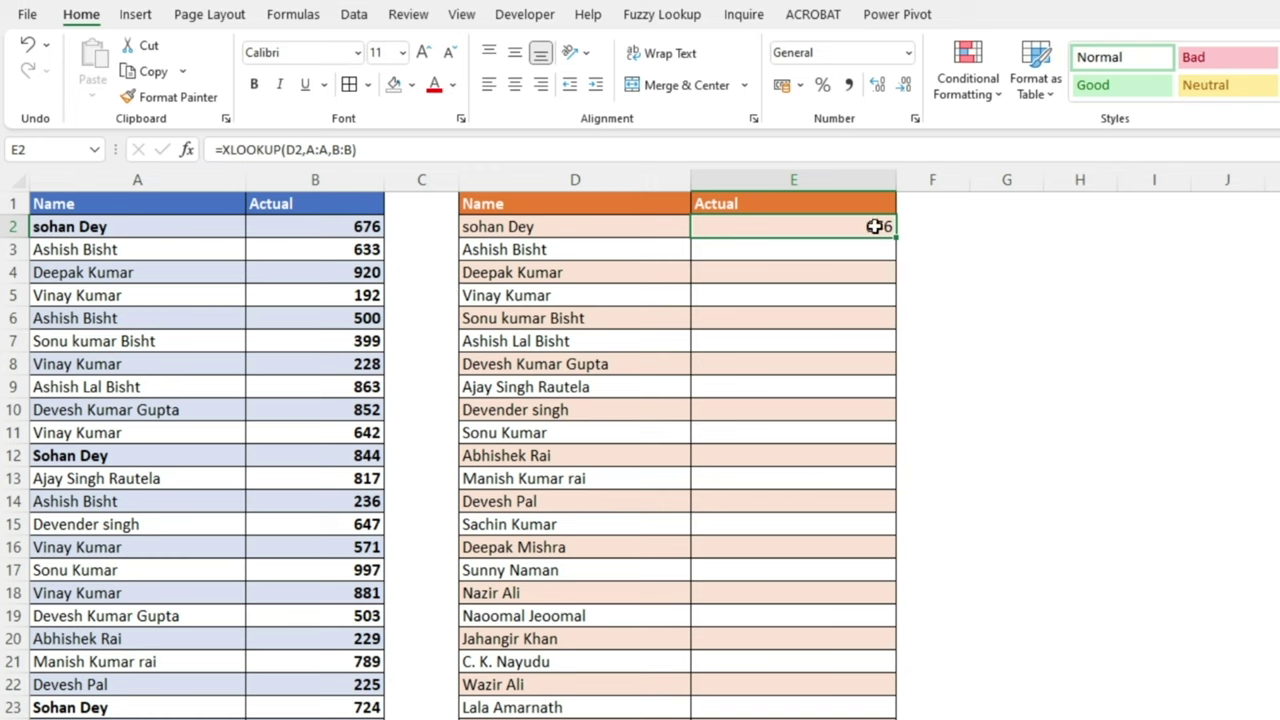
- Clear E2 and begin a =CONCAT( formula there instead
{"action": "key", "text": "Delete"}
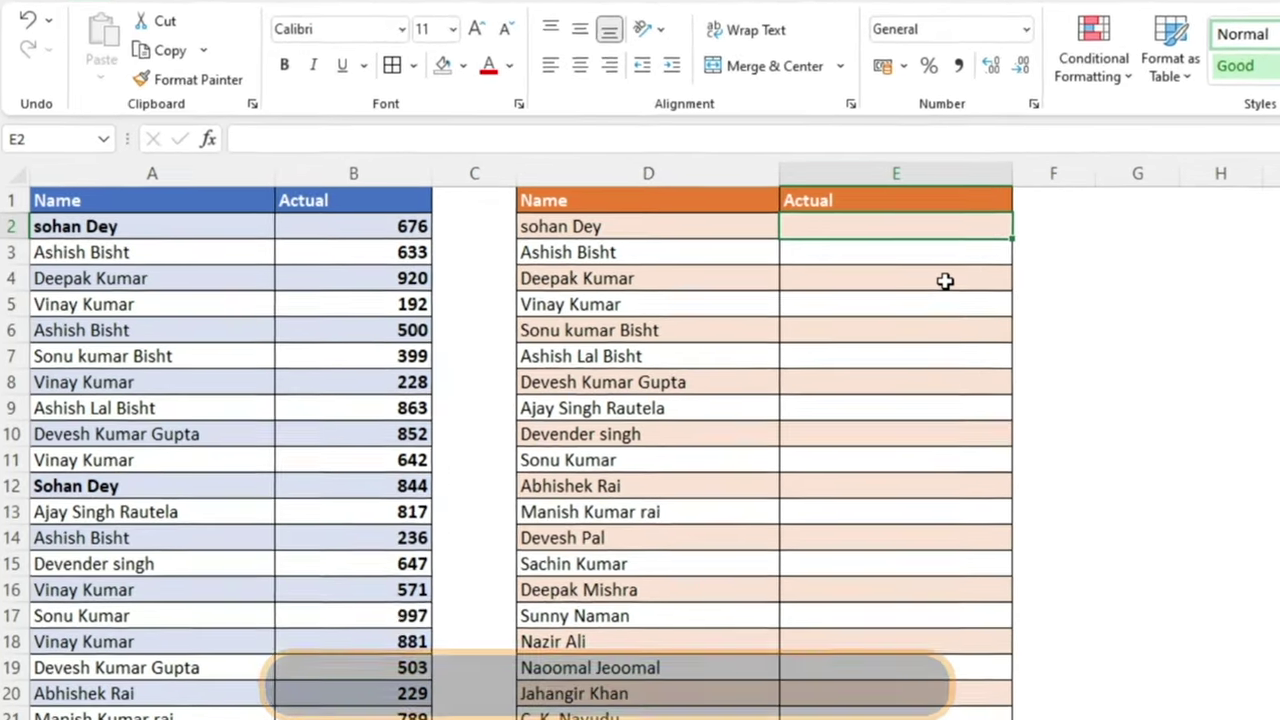
{"action": "type", "text": "=con"}
{"action": "key", "text": "Tab"}
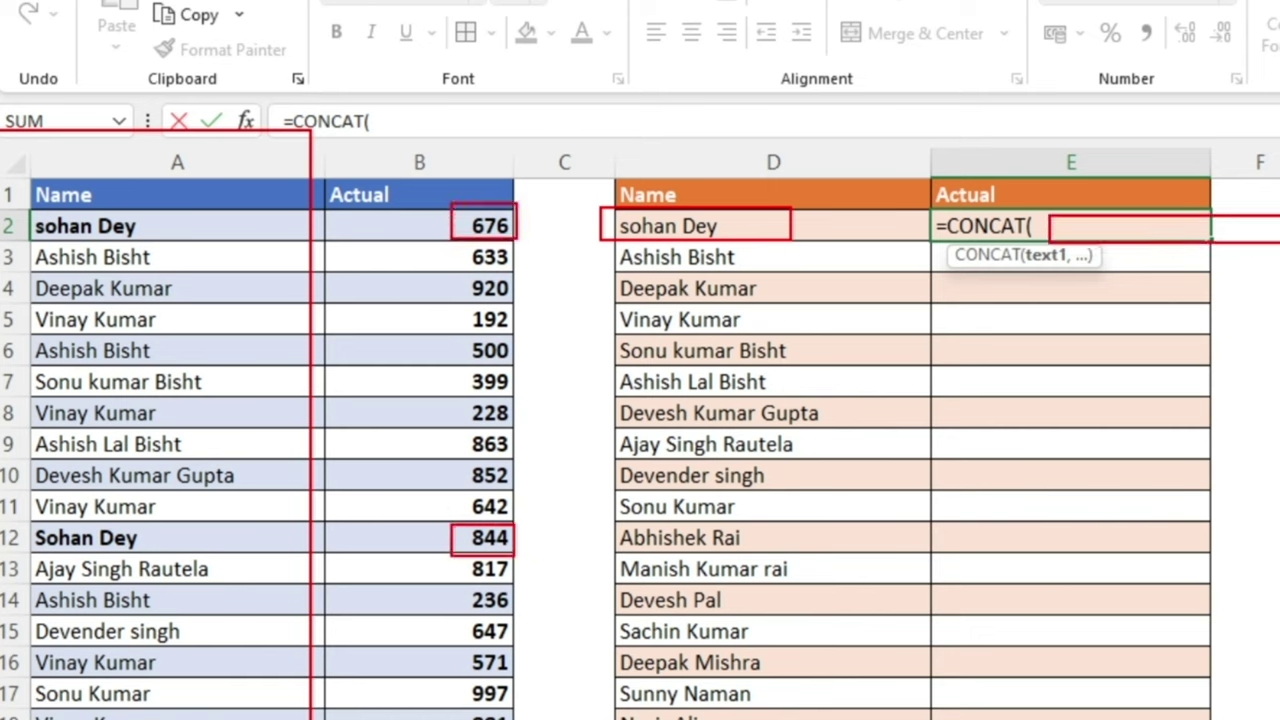
{"action": "type", "text": "i"}
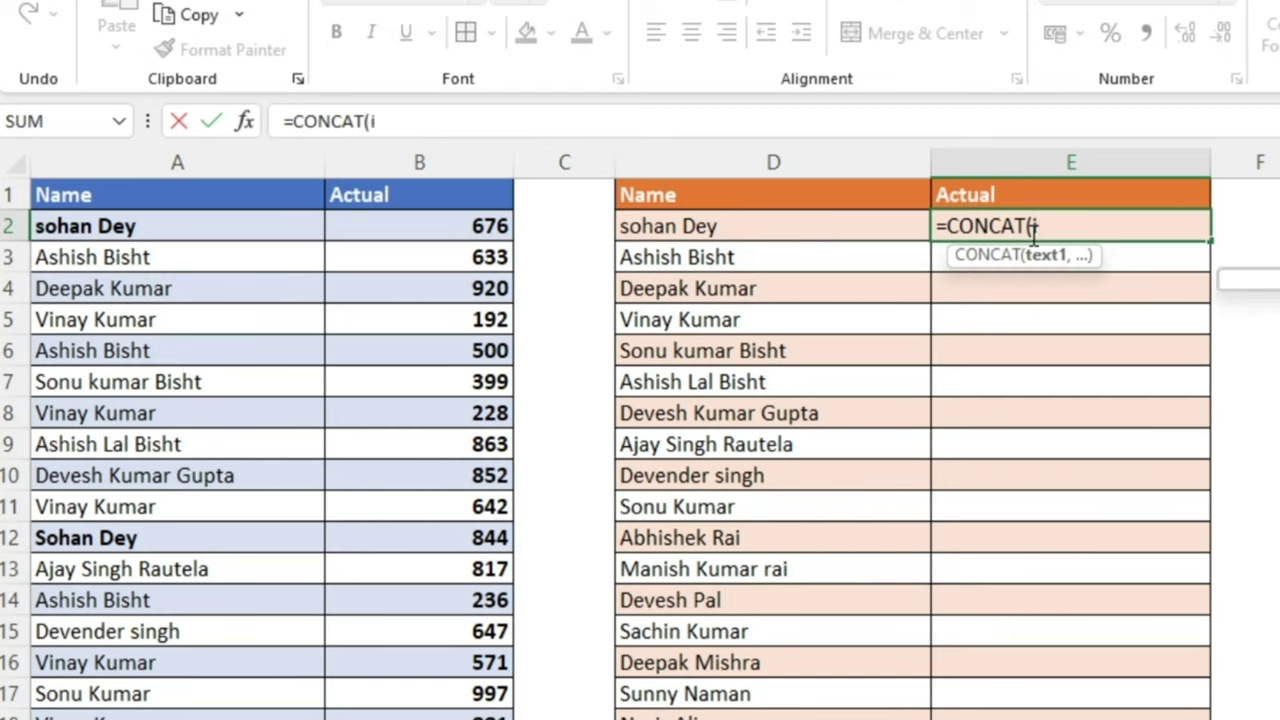
{"action": "type", "text": "f"}
{"action": "key", "text": "Tab"}
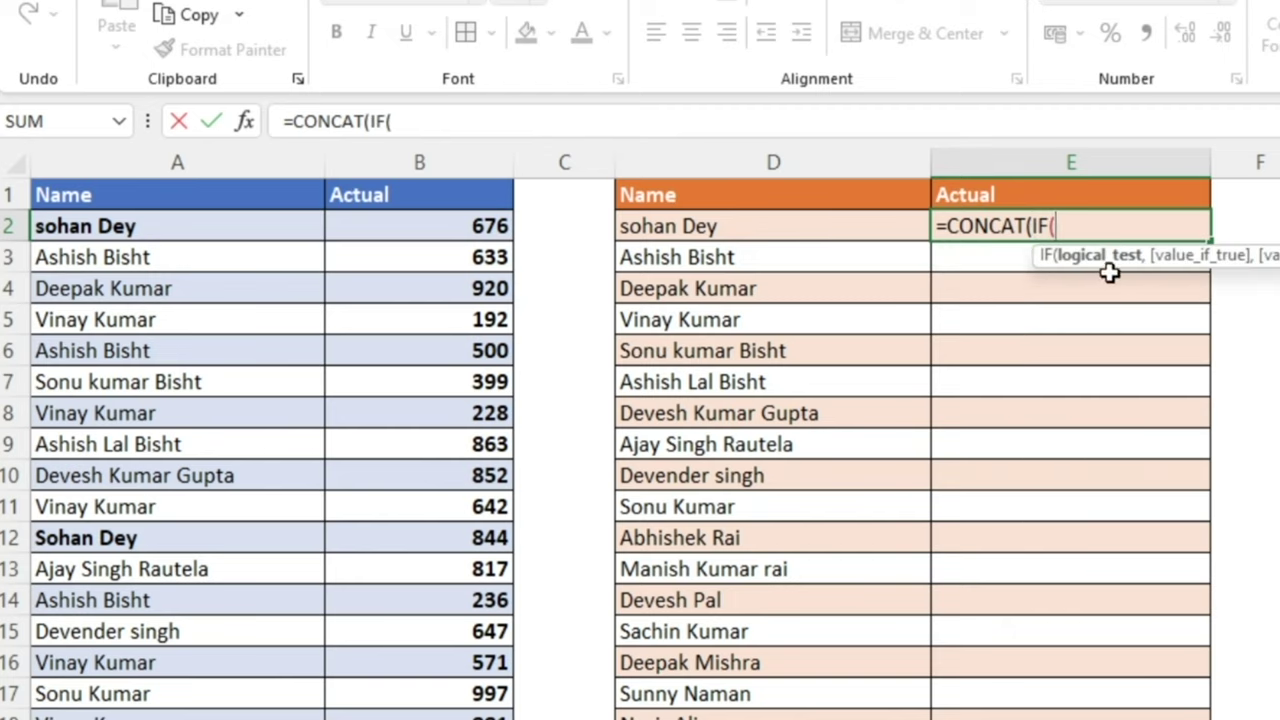
{"action": "left_click", "coordinate": [695, 230]}
{"action": "type", "text": "="}
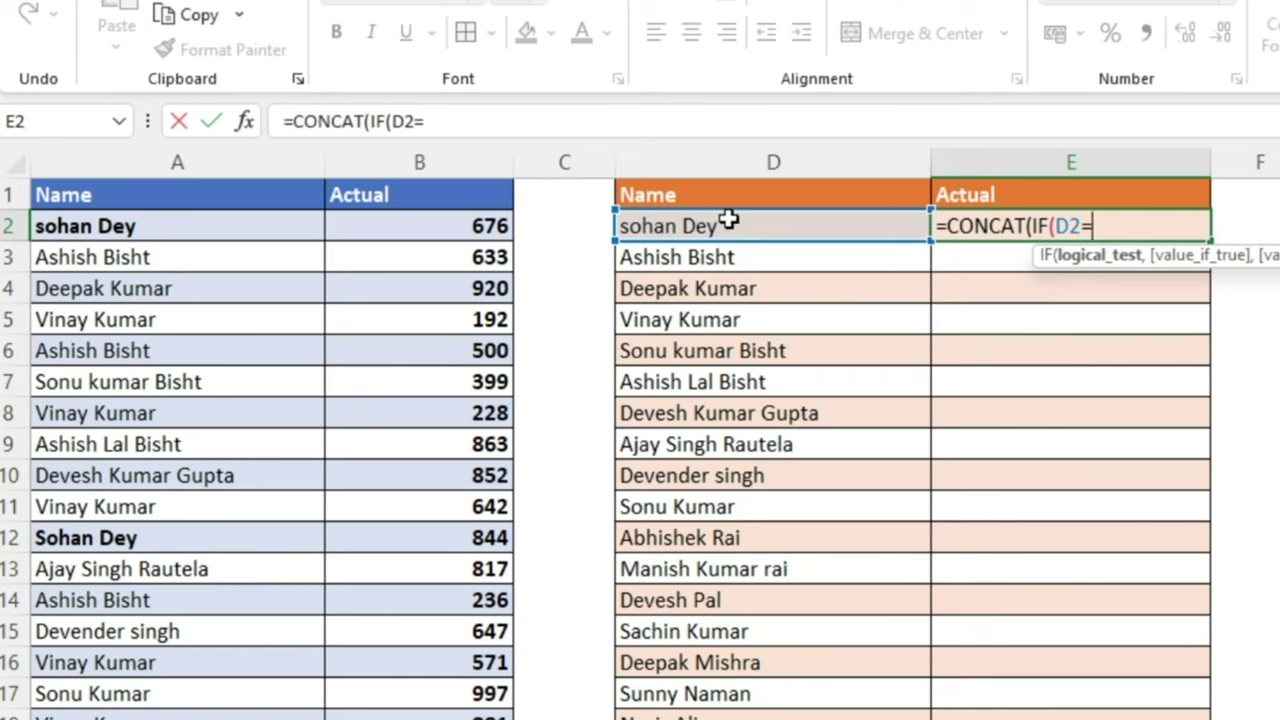
{"action": "left_click", "coordinate": [178, 155]}
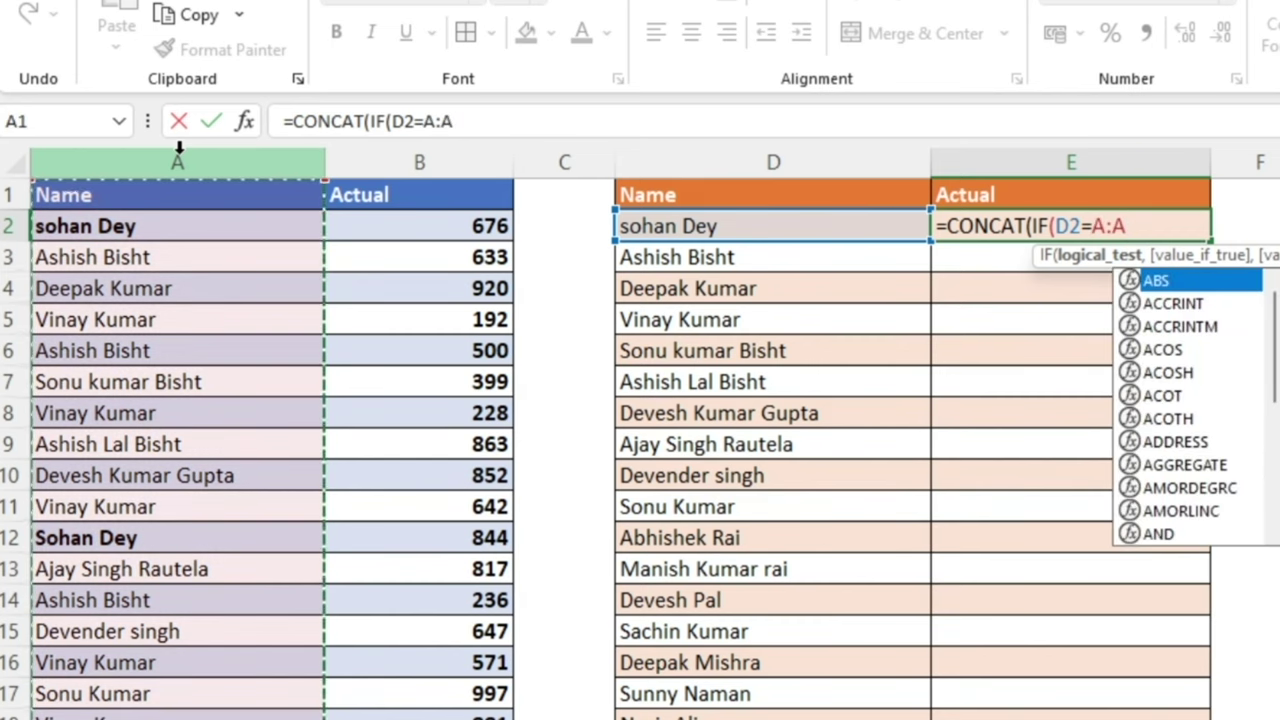
{"action": "type", "text": ","}
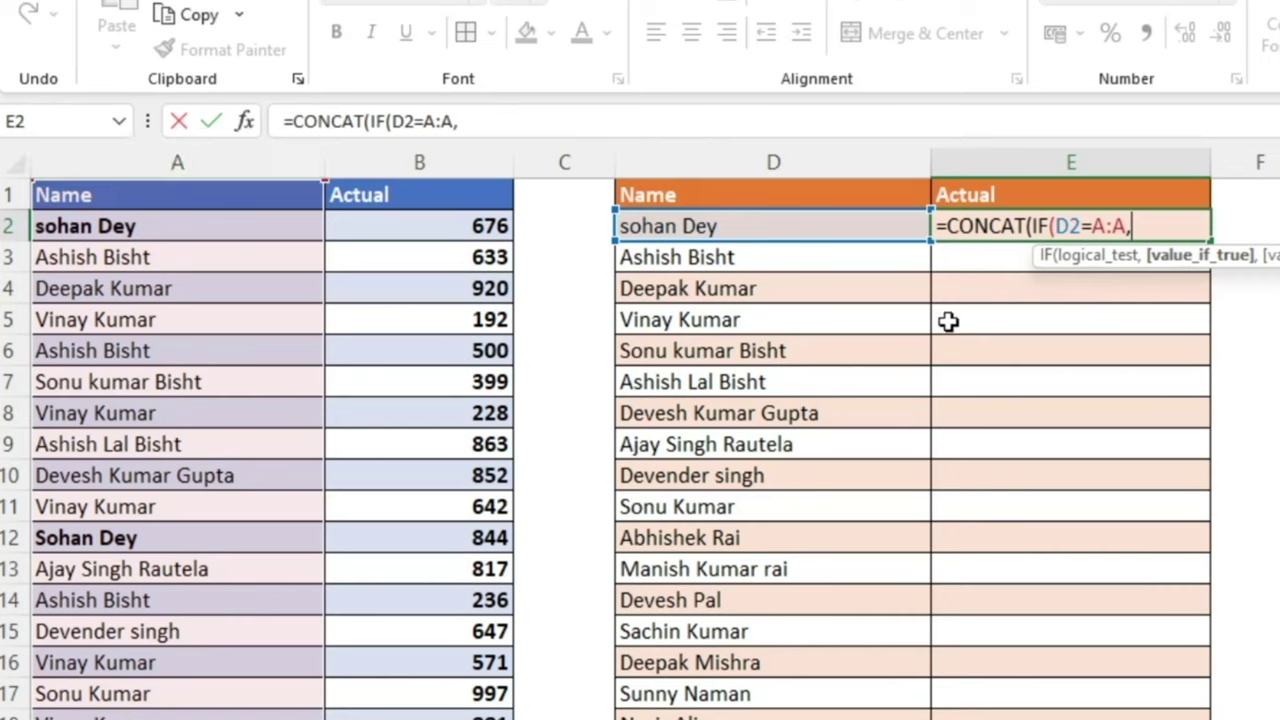
{"action": "left_click", "coordinate": [427, 158]}
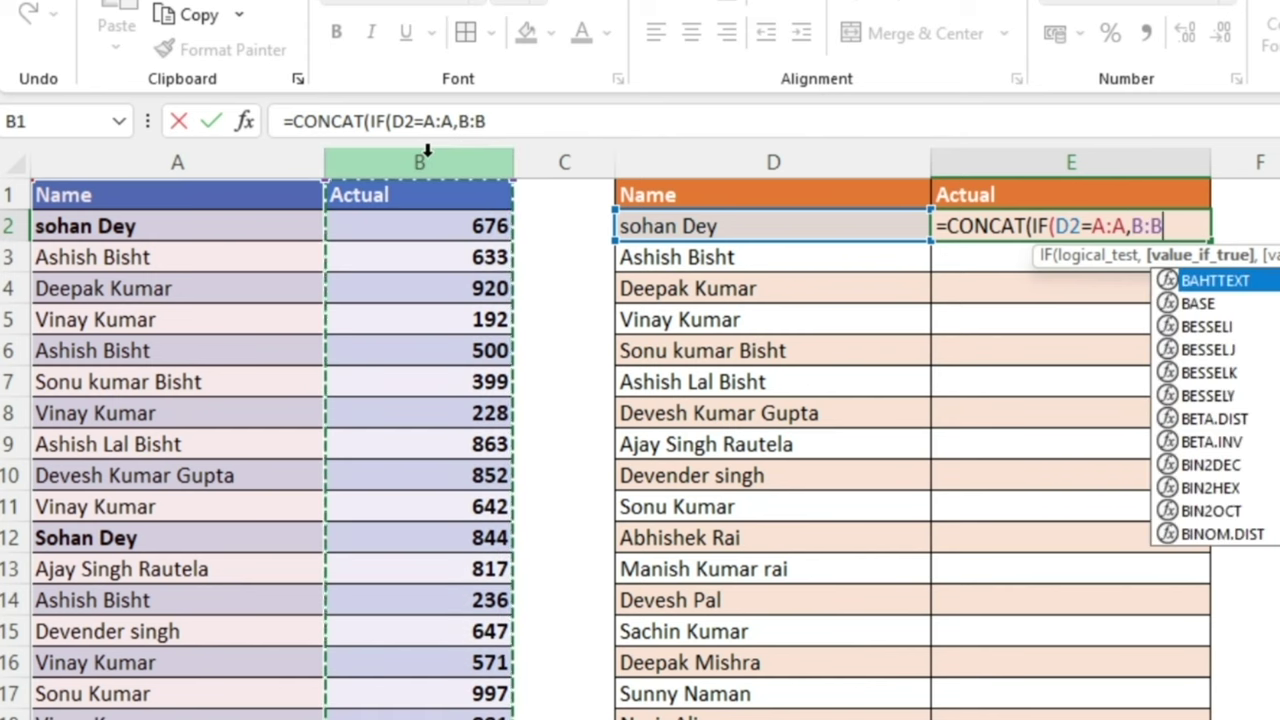
{"action": "type", "text": ","}
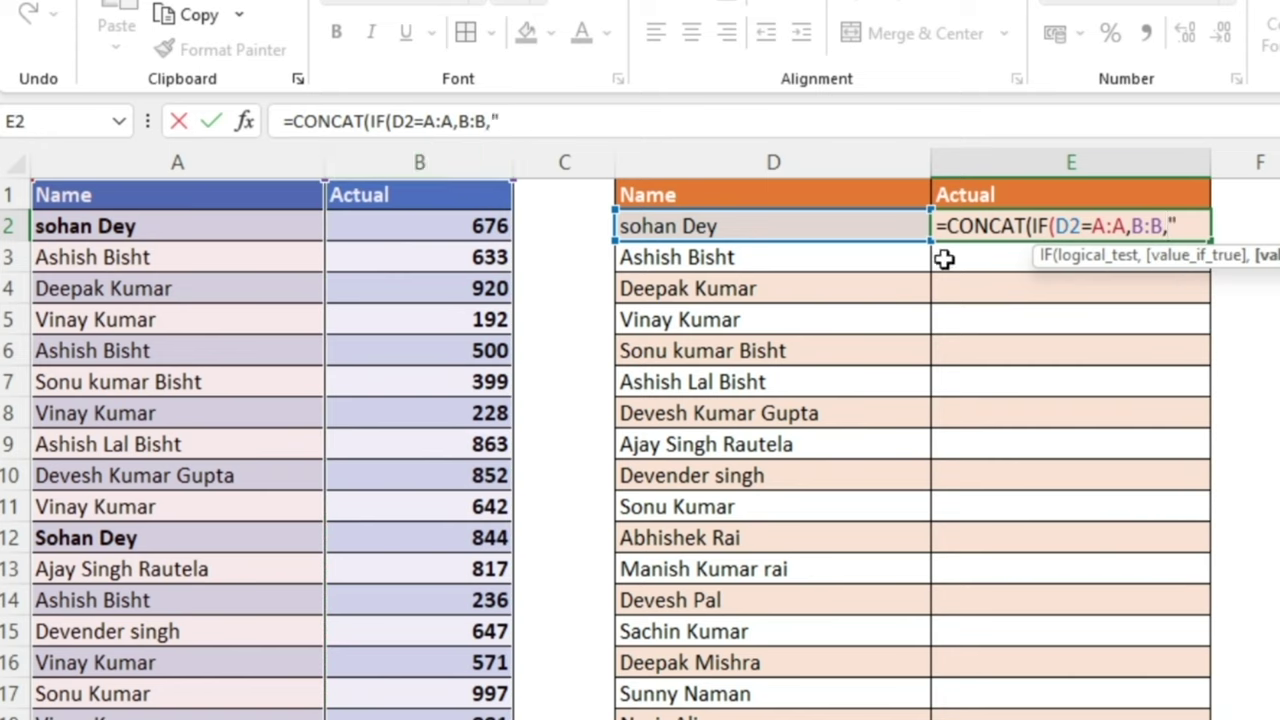
{"action": "type", "text": "\"\""}
{"action": "type", "text": ")"}
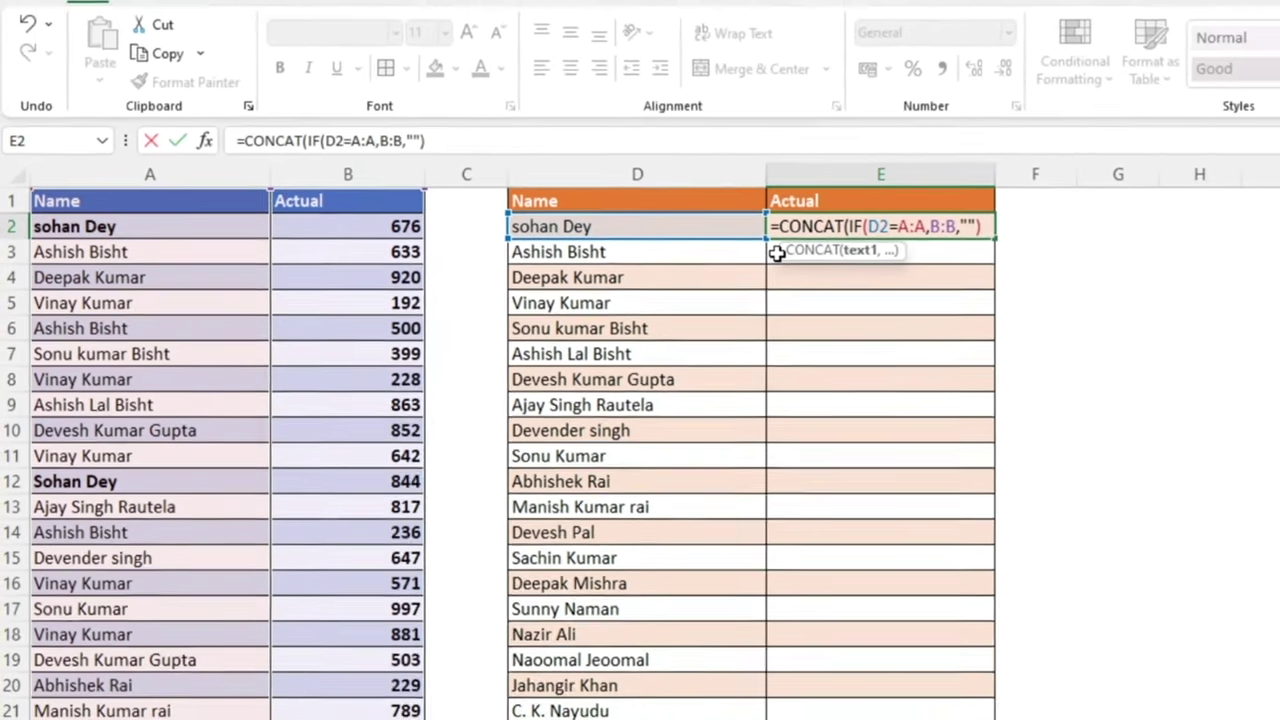
{"action": "type", "text": ")"}
{"action": "key", "text": "ctrl+Return"}
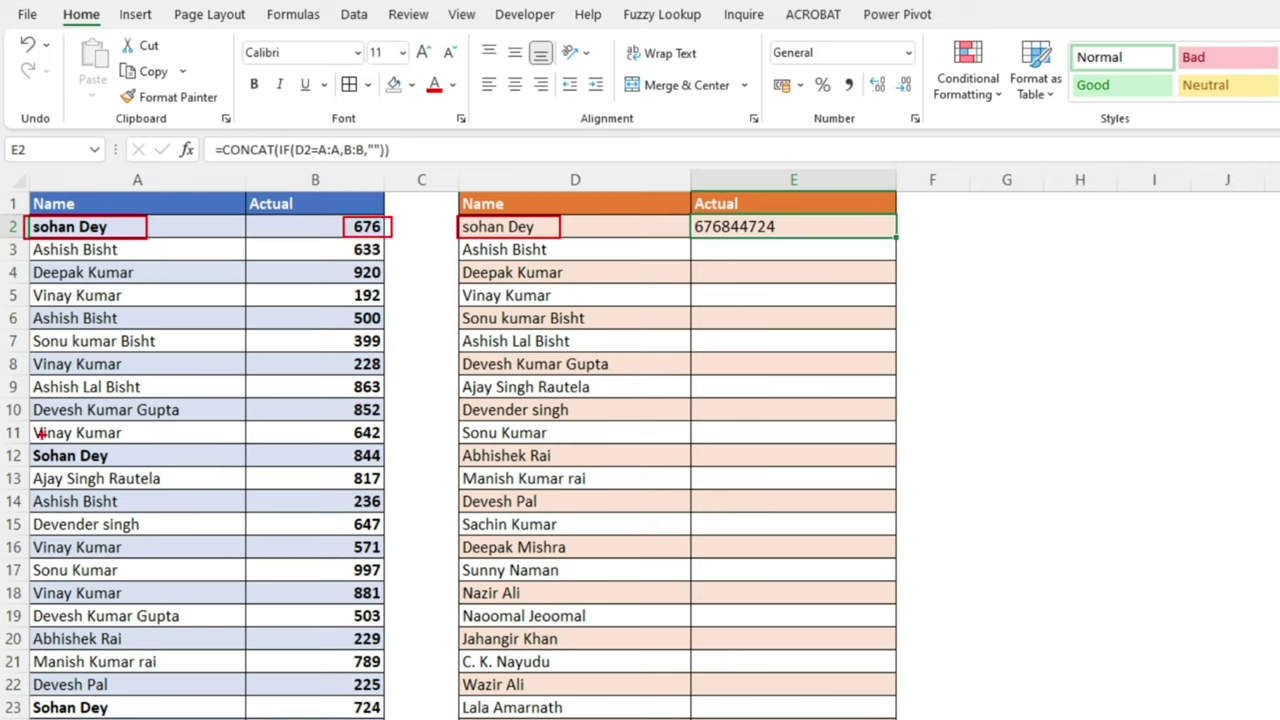
{"action": "mouse_move", "coordinate": [33, 440]}
{"action": "left_mouse_down"}
{"action": "mouse_move", "coordinate": [400, 468]}
{"action": "mouse_move", "coordinate": [425, 527]}
{"action": "left_mouse_up"}
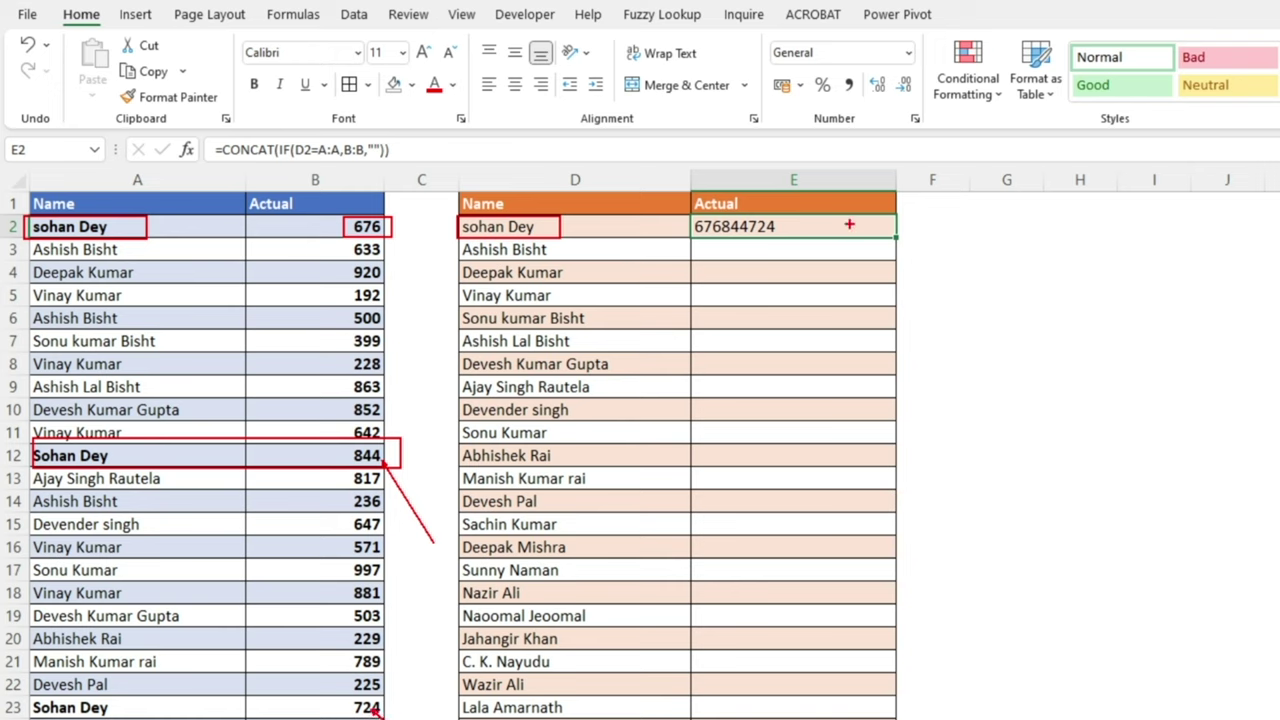
{"action": "left_click_drag", "start_coordinate": [693, 216], "coordinate": [780, 252]}
{"action": "key", "text": "Escape"}
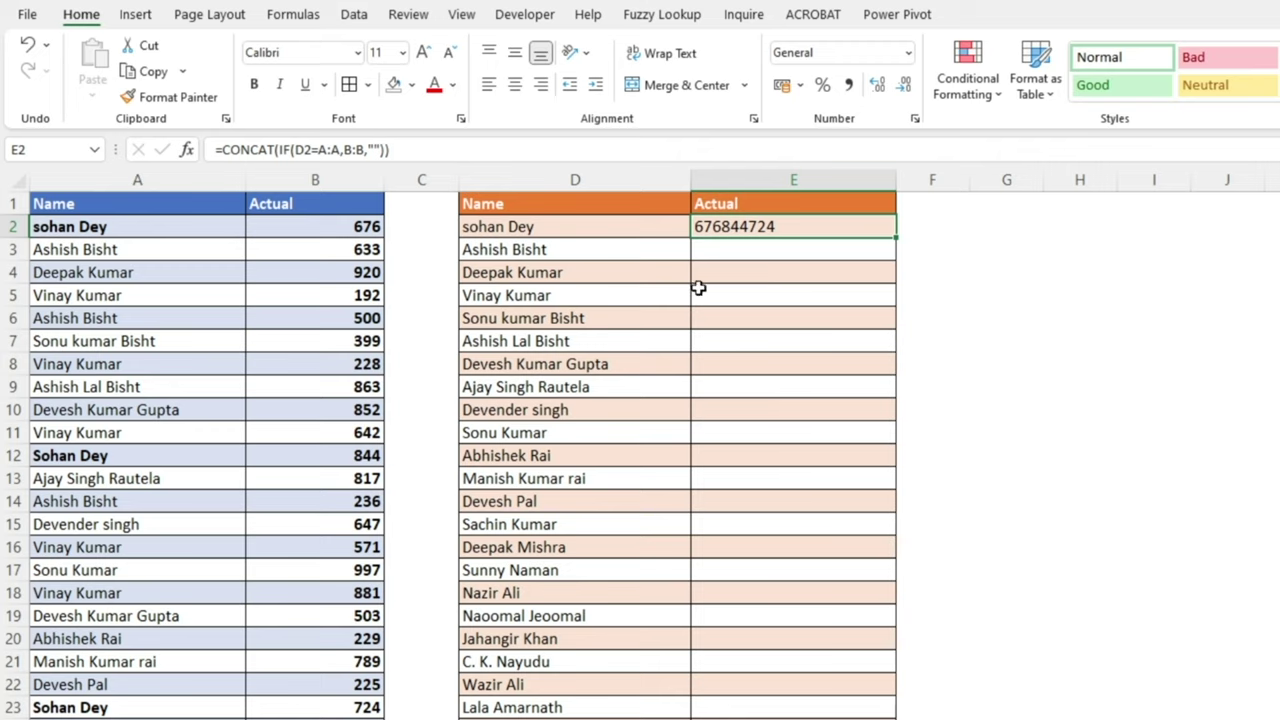
{"action": "key", "text": "F2"}
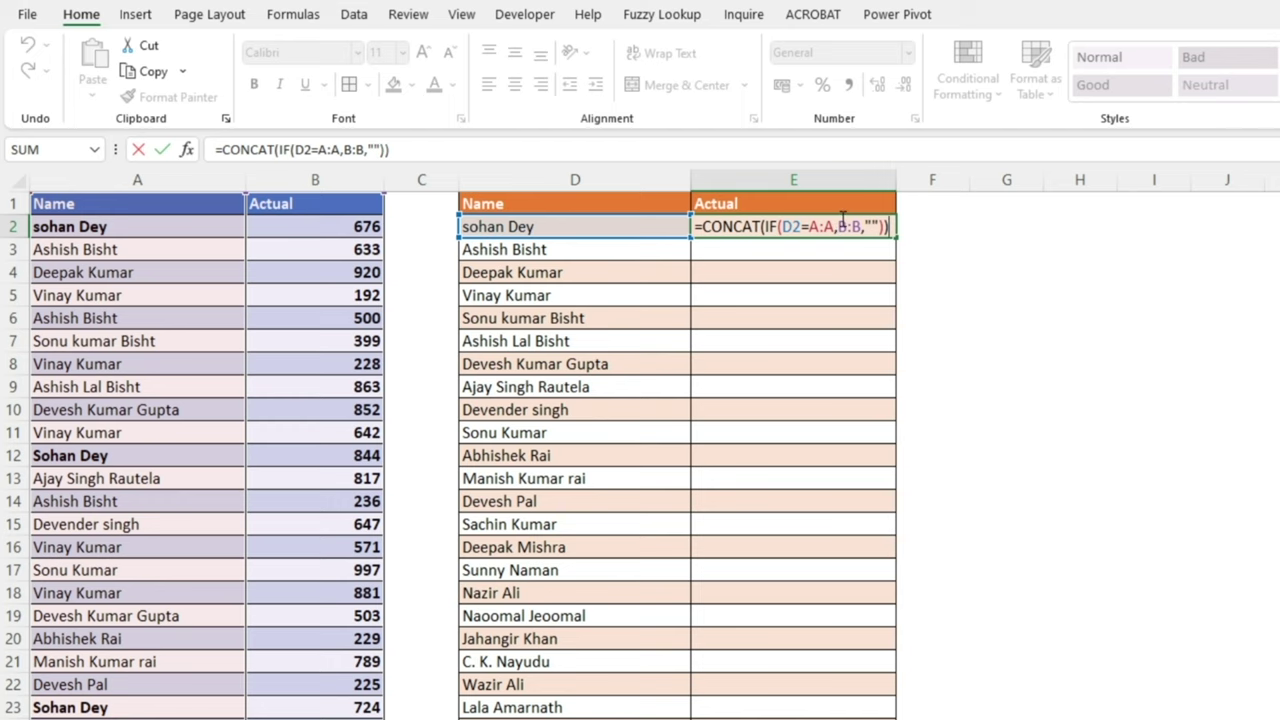
- Change the IF true argument to B:B&"-" so E2 shows 676-844-724-
{"action": "left_click_drag", "start_coordinate": [297, 180], "coordinate": [380, 718]}
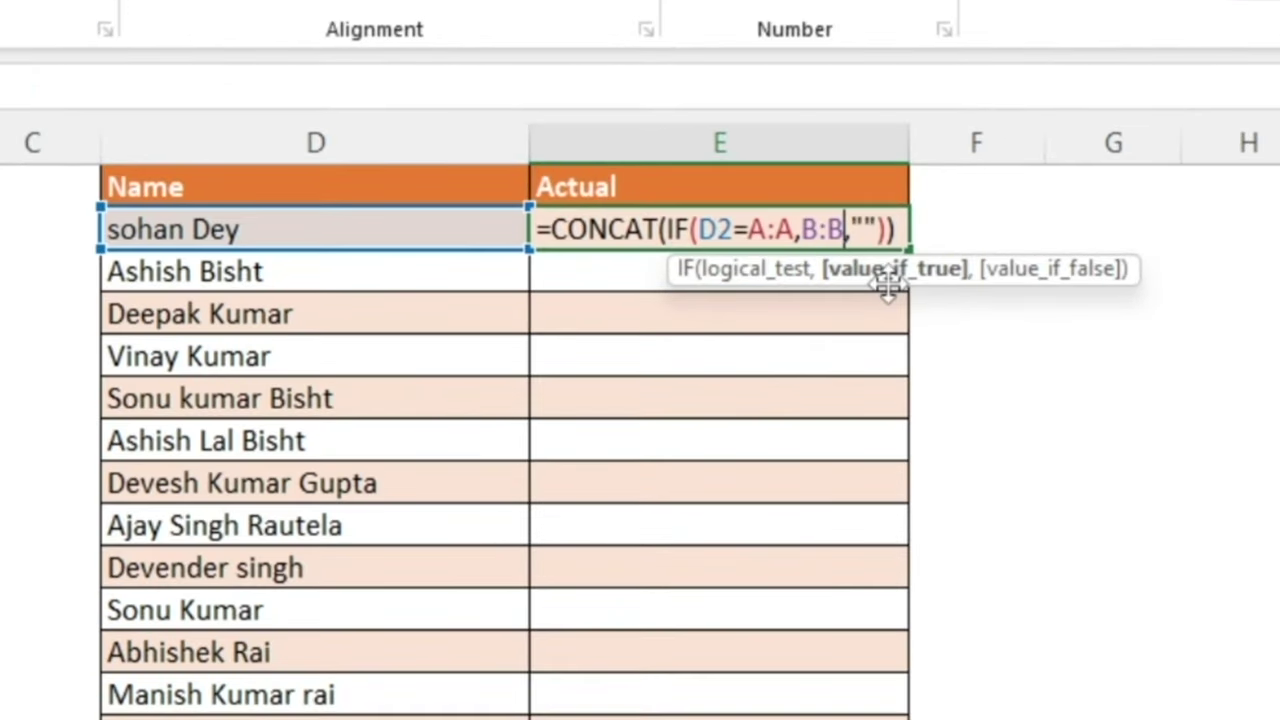
{"action": "type", "text": "&"}
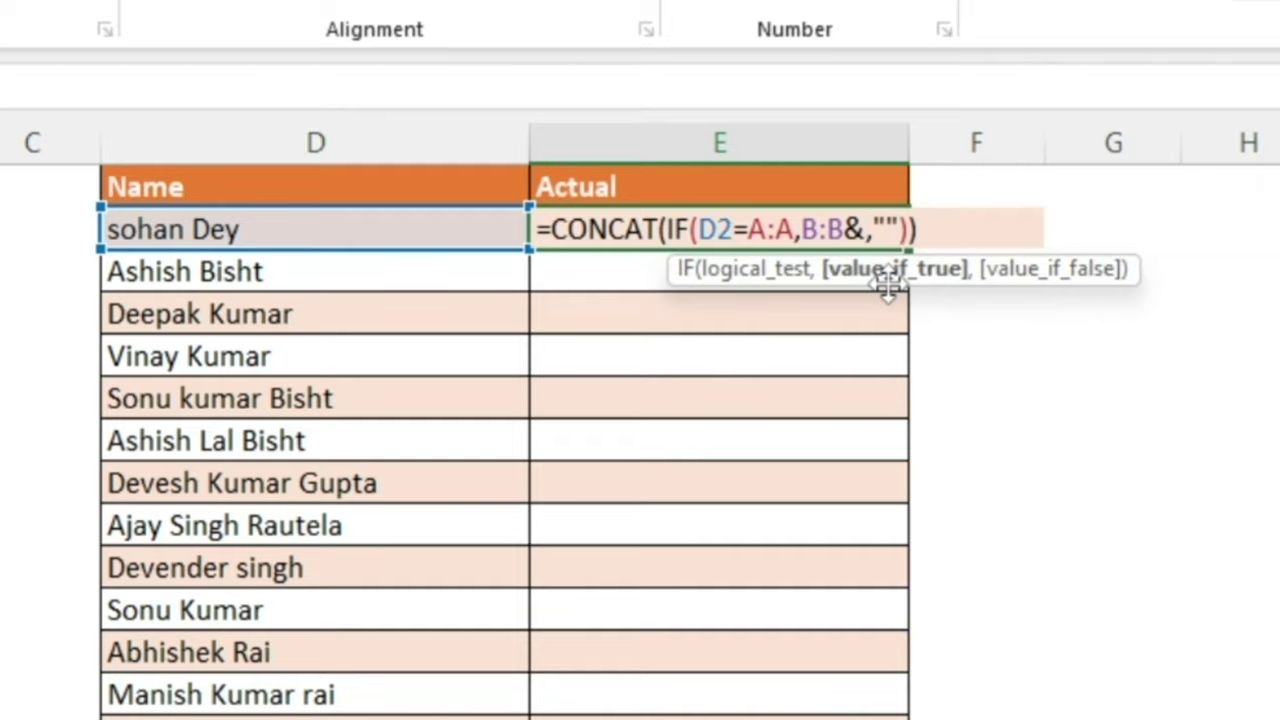
{"action": "type", "text": "\"-"}
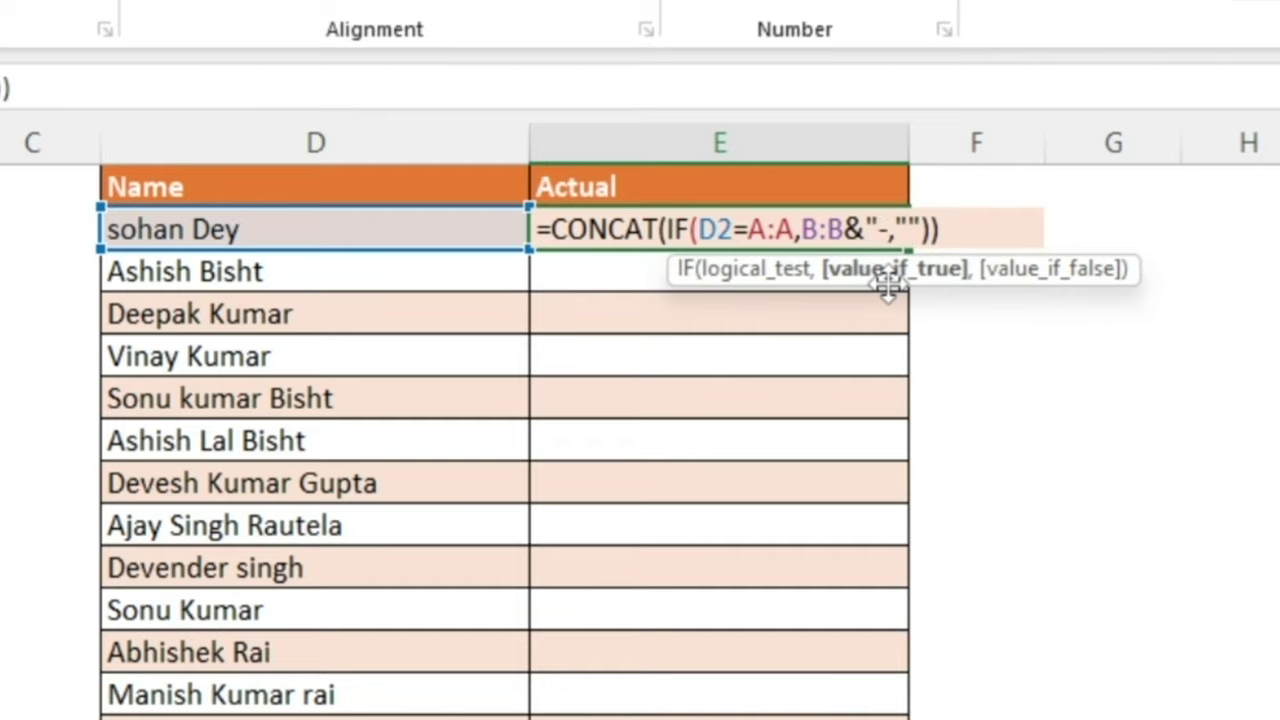
{"action": "type", "text": "\""}
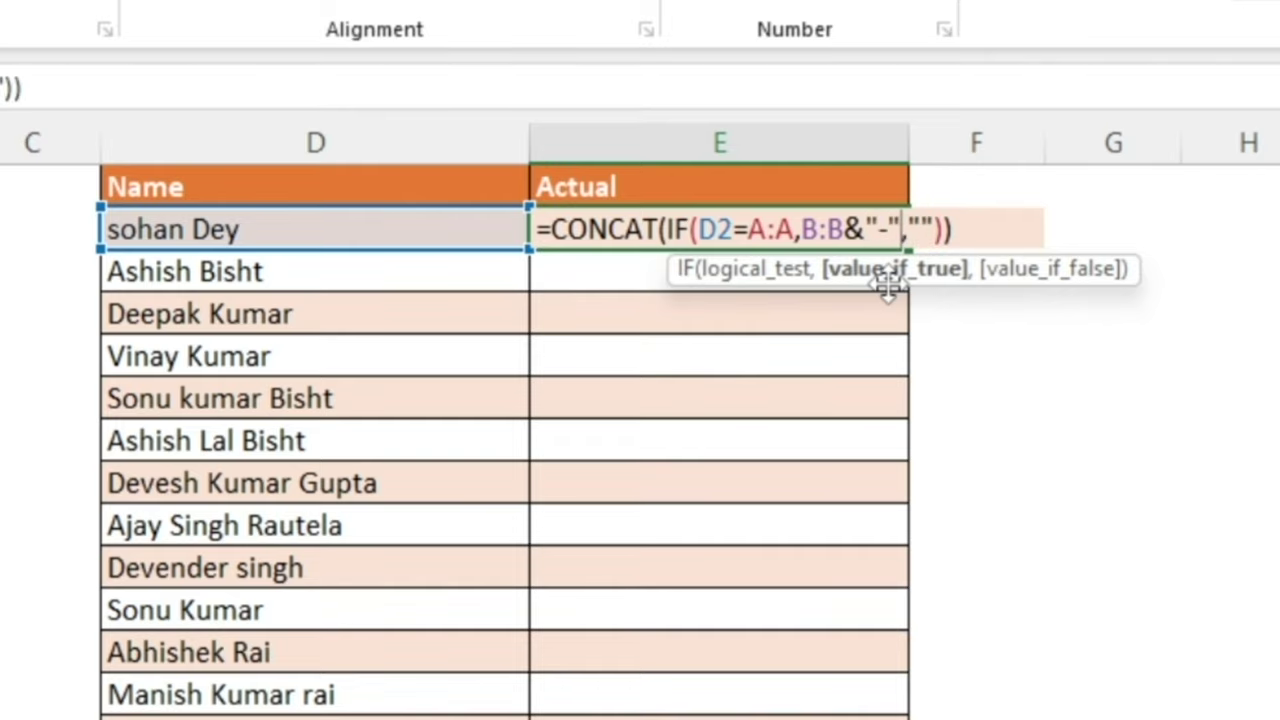
{"action": "key", "text": "Return"}
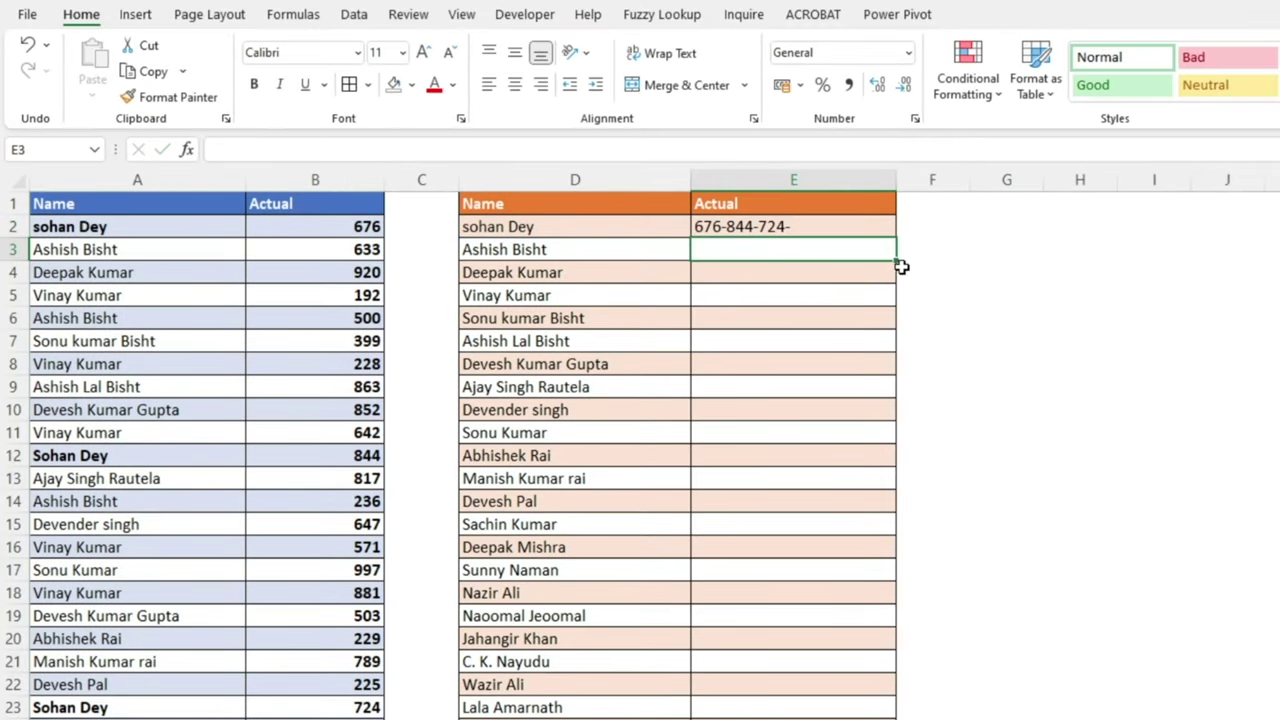
{"action": "left_click", "coordinate": [771, 229]}
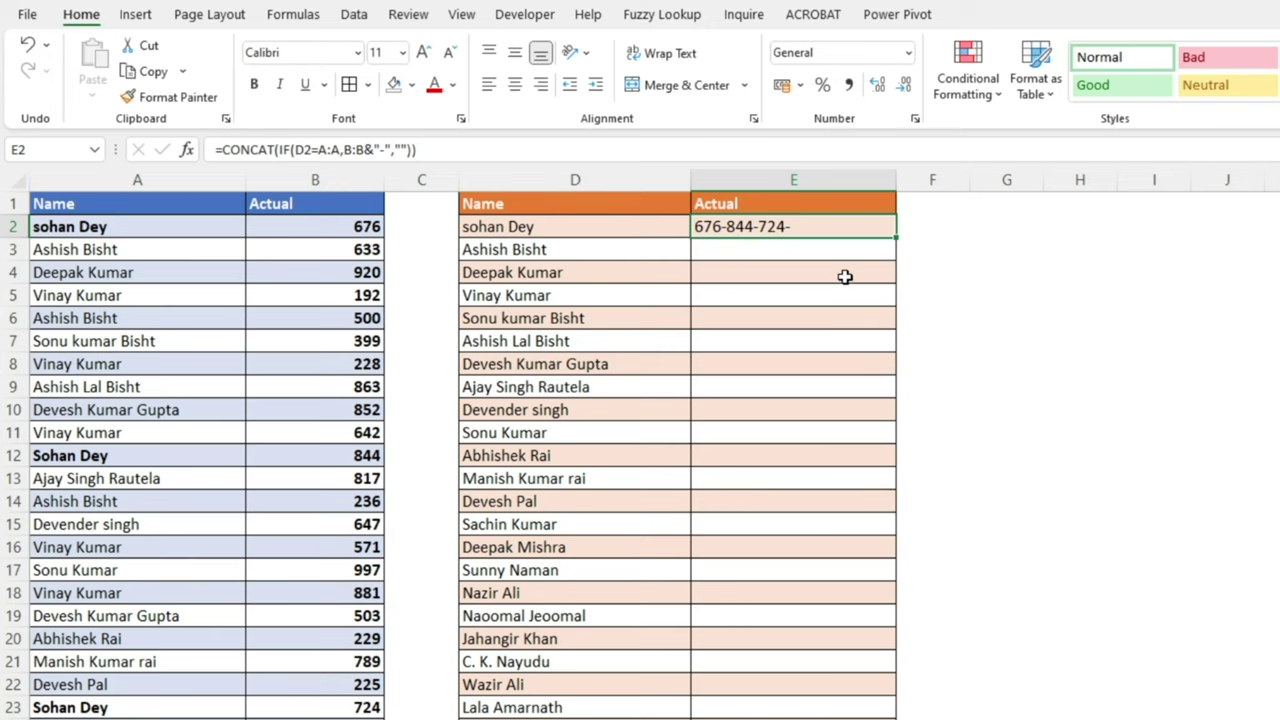
{"action": "key", "text": "F2"}
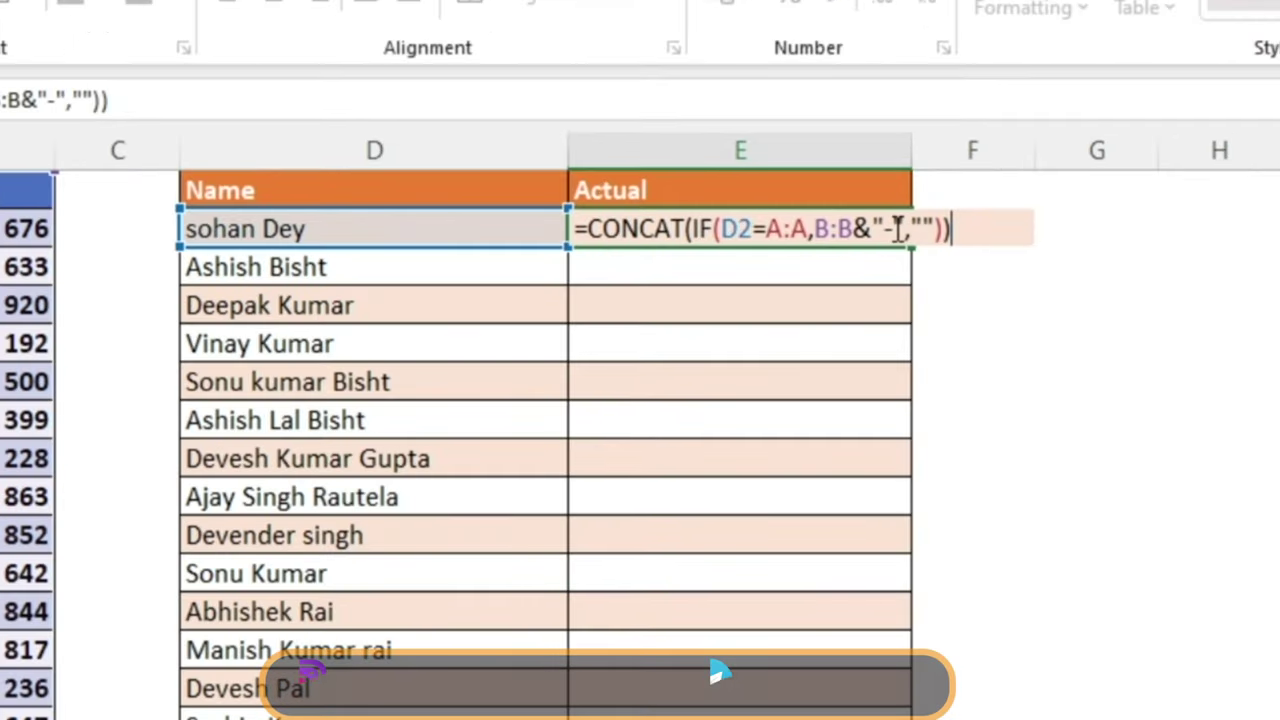
{"action": "left_click", "coordinate": [893, 228]}
{"action": "key", "text": "BackSpace"}
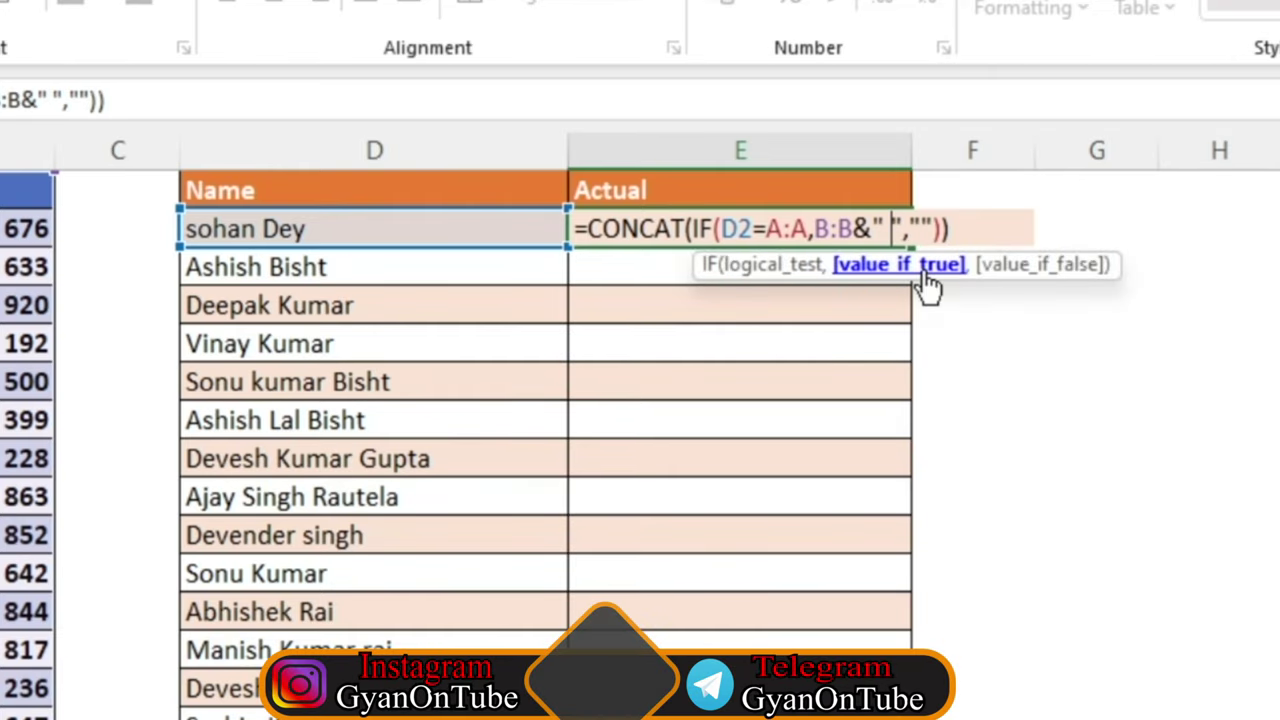
{"action": "key", "text": "Return"}
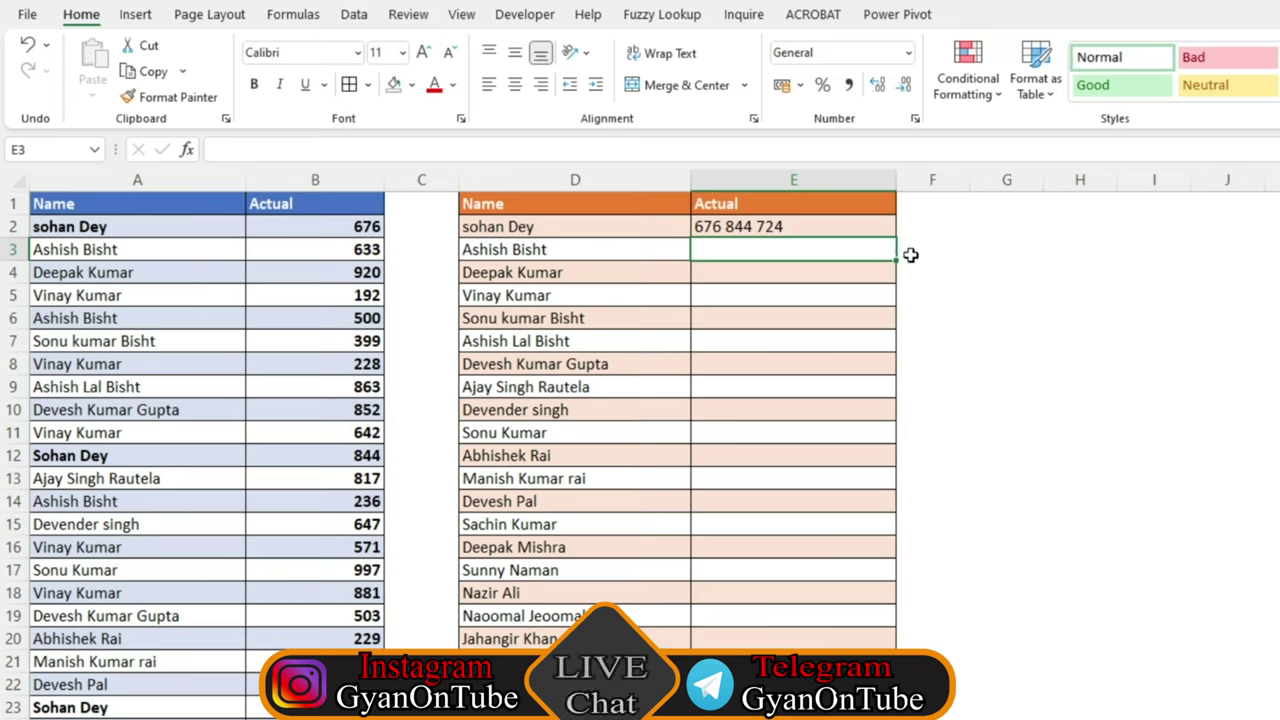
{"action": "left_click", "coordinate": [729, 235]}
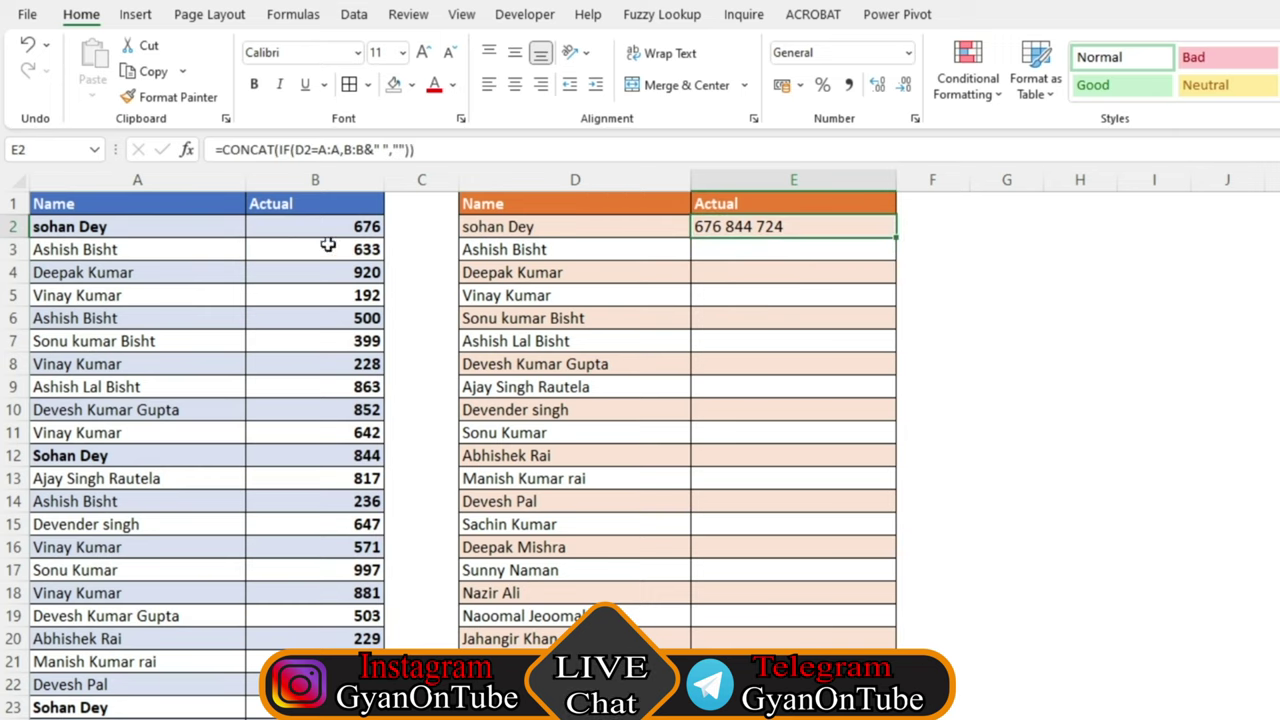
- Copy E2 and paste it as formulas only from E3 down to the last name
{"action": "key", "text": "ctrl+c"}
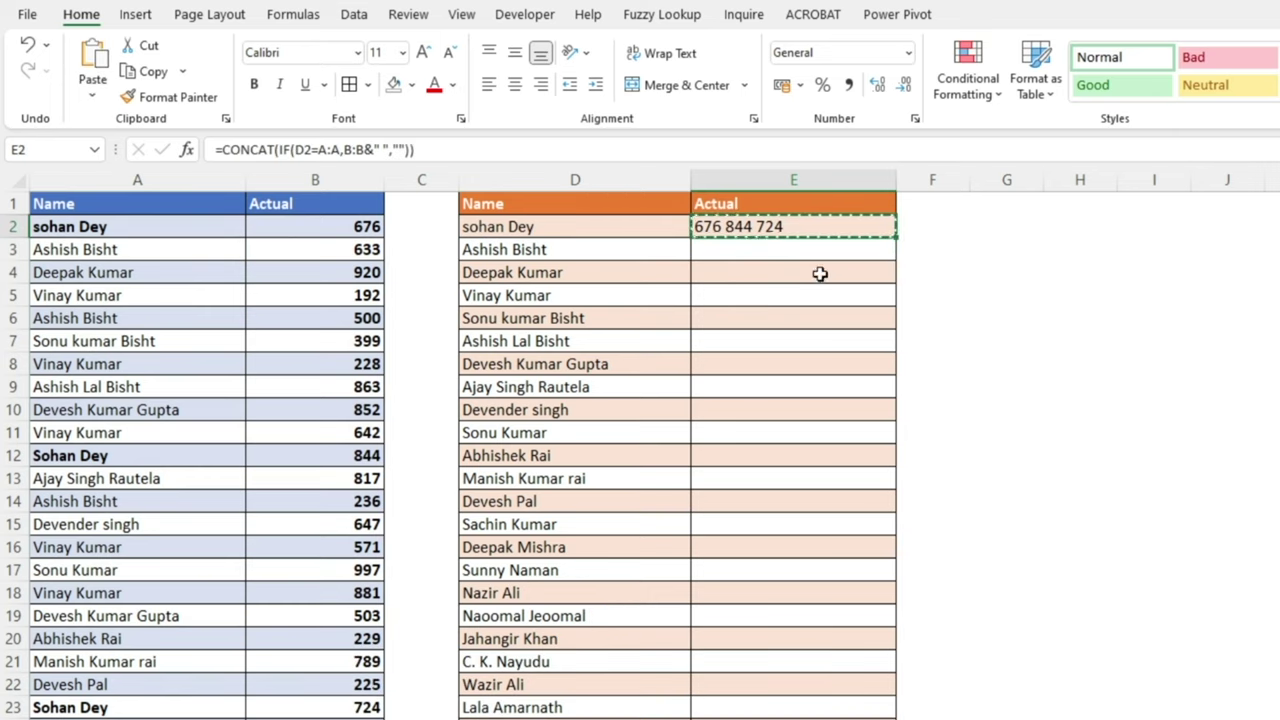
{"action": "left_click_drag", "start_coordinate": [797, 251], "coordinate": [790, 716]}
{"action": "key", "text": "ctrl+alt+v"}
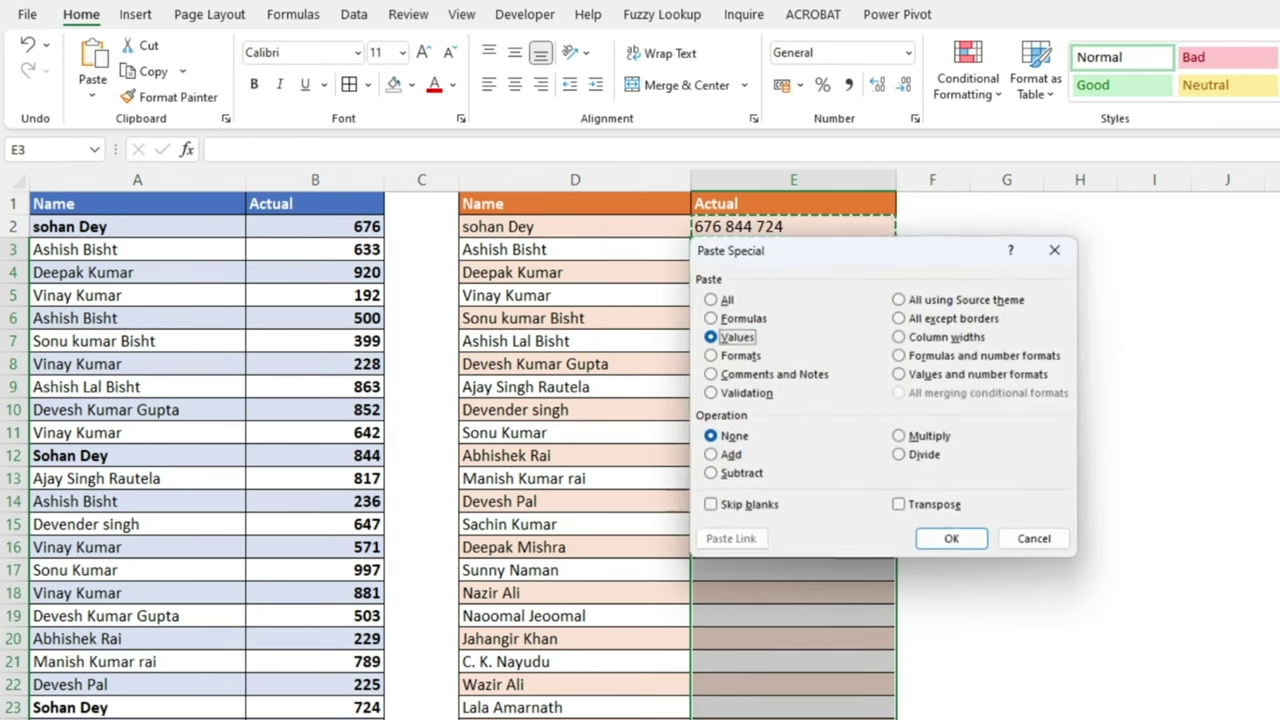
{"action": "key", "text": "f"}
{"action": "key", "text": "Return"}
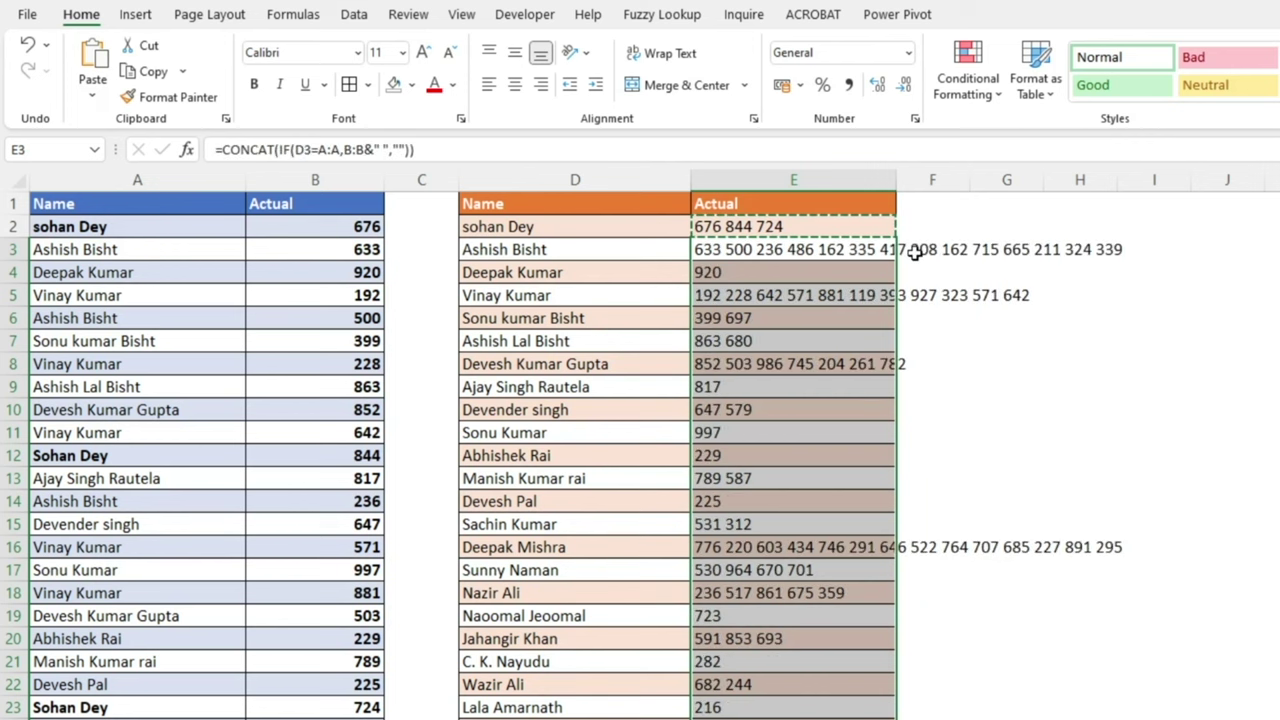
- Widen column E to fit the longest joined list of values
{"action": "mouse_move", "coordinate": [897, 181]}
{"action": "left_mouse_down"}
{"action": "mouse_move", "coordinate": [1052, 211]}
{"action": "mouse_move", "coordinate": [1148, 247]}
{"action": "left_mouse_up"}
{"action": "left_click", "coordinate": [729, 251]}
{"action": "left_click", "coordinate": [604, 252]}
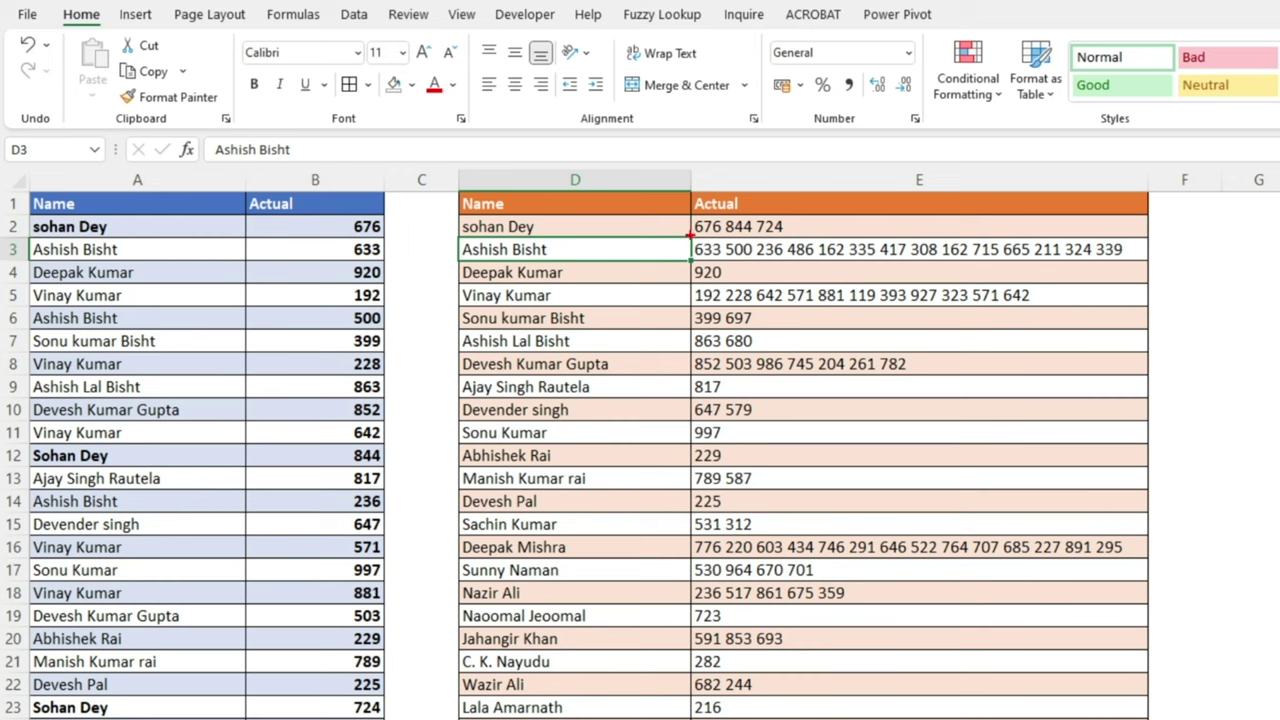
{"action": "left_click_drag", "start_coordinate": [690, 237], "coordinate": [1157, 261]}
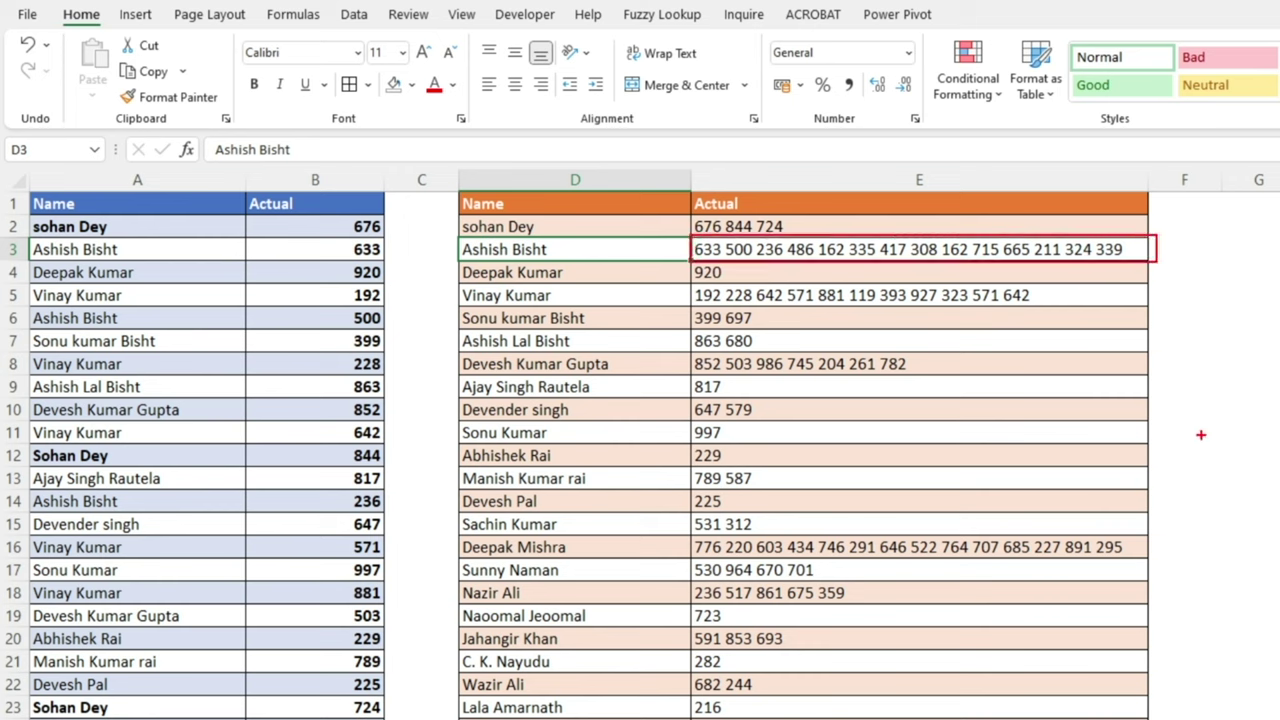